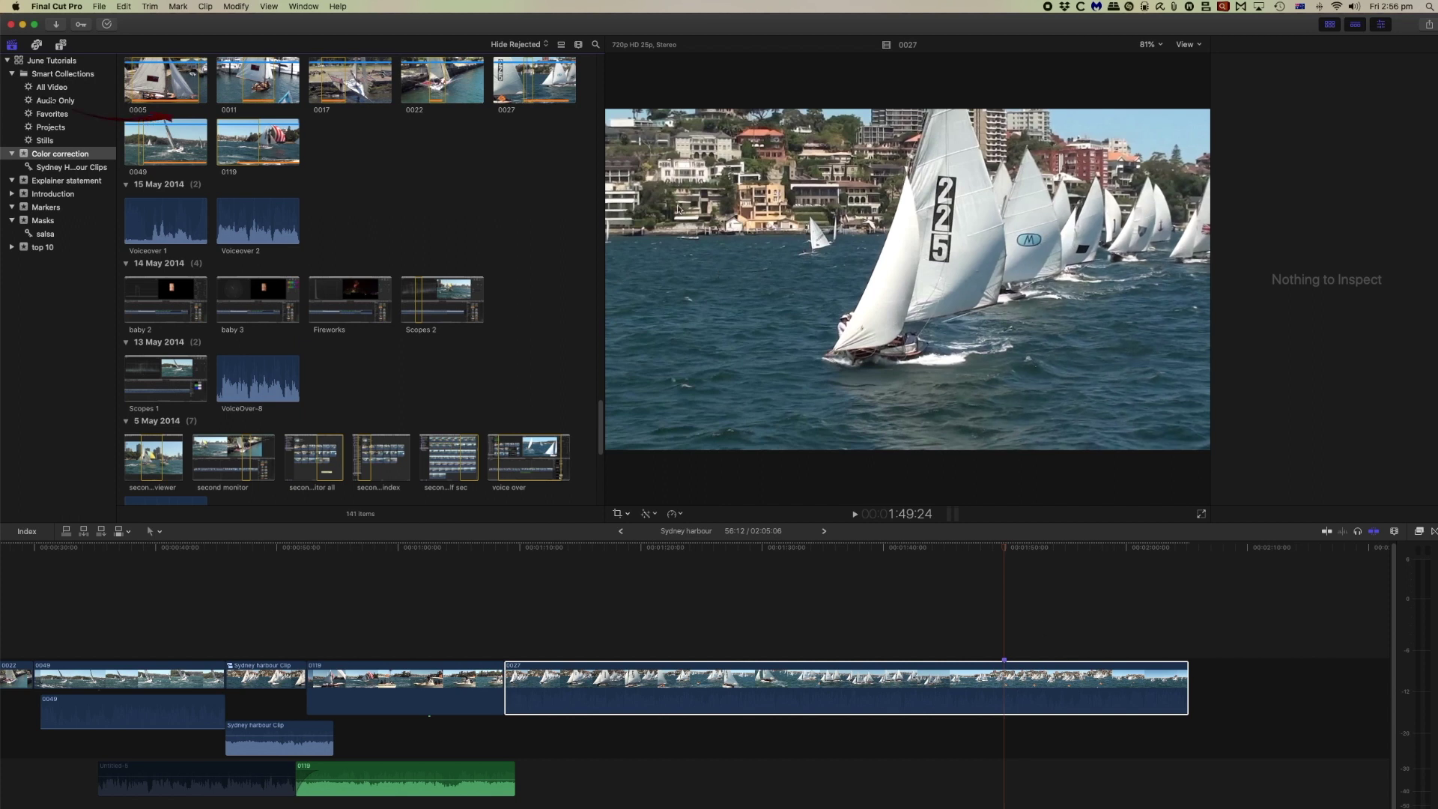
Show the video scopes beside the viewer and set the waveform scope to the Luma channel
{"action": "left_click", "coordinate": [291, 7]}
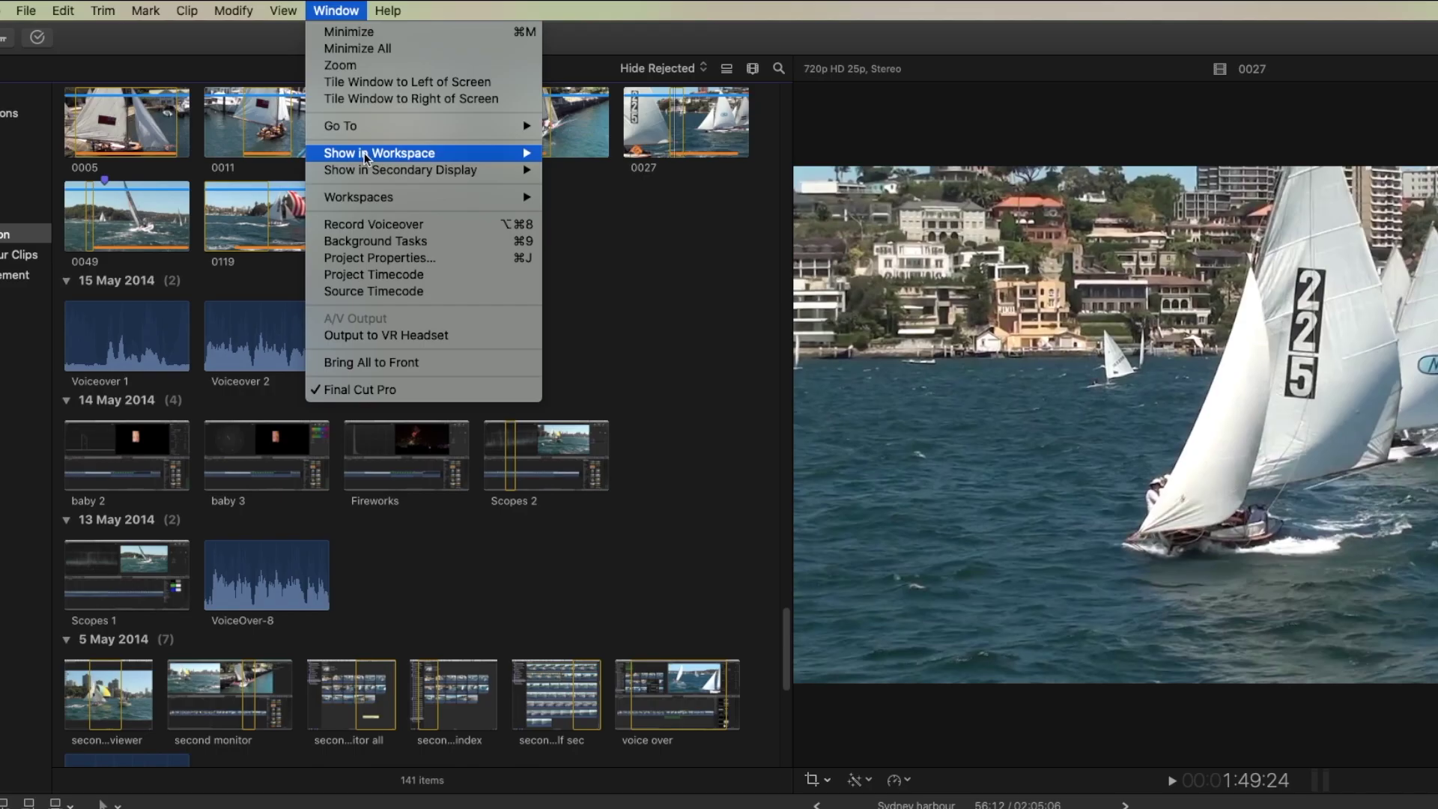
{"action": "mouse_move", "coordinate": [323, 104]}
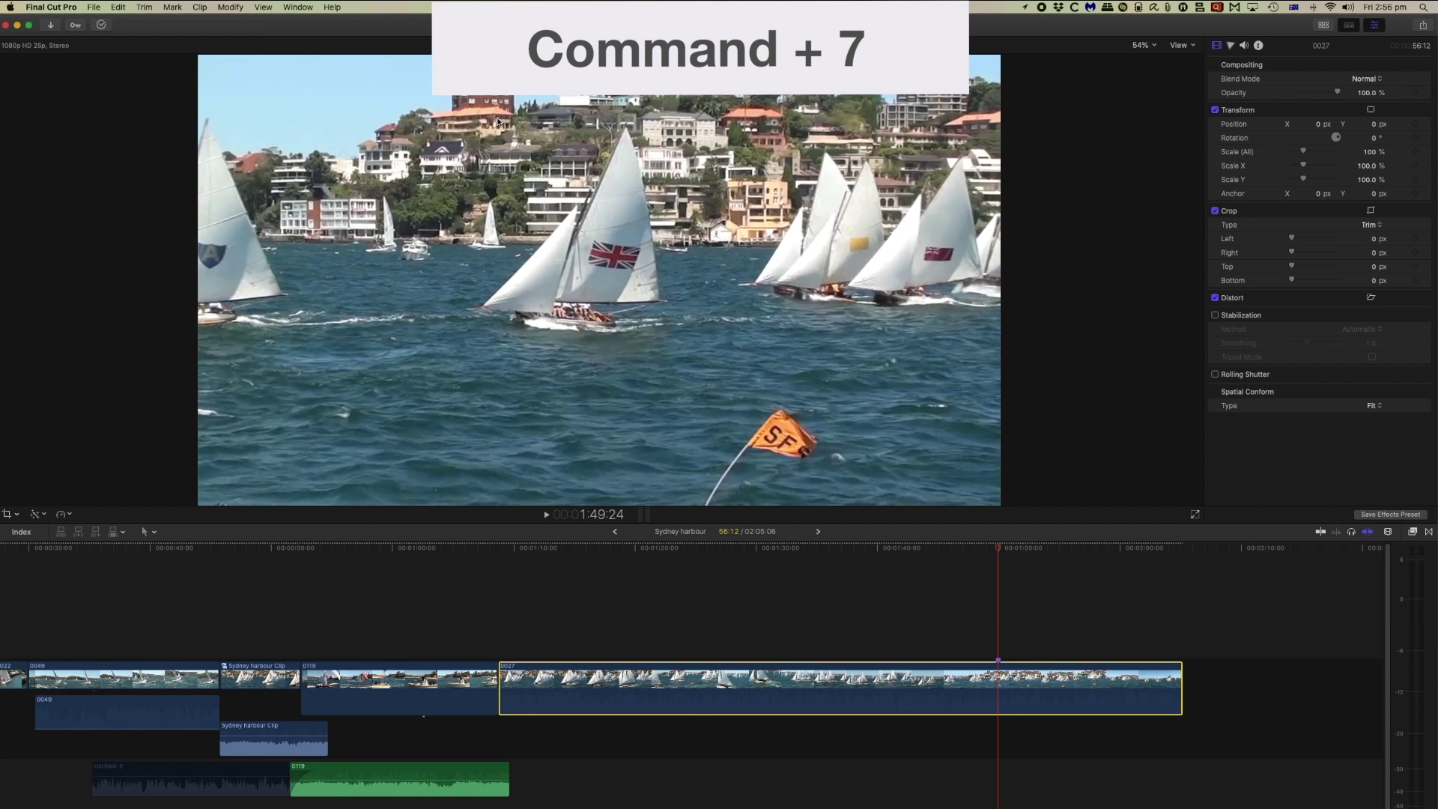
{"action": "key", "text": "cmd+7"}
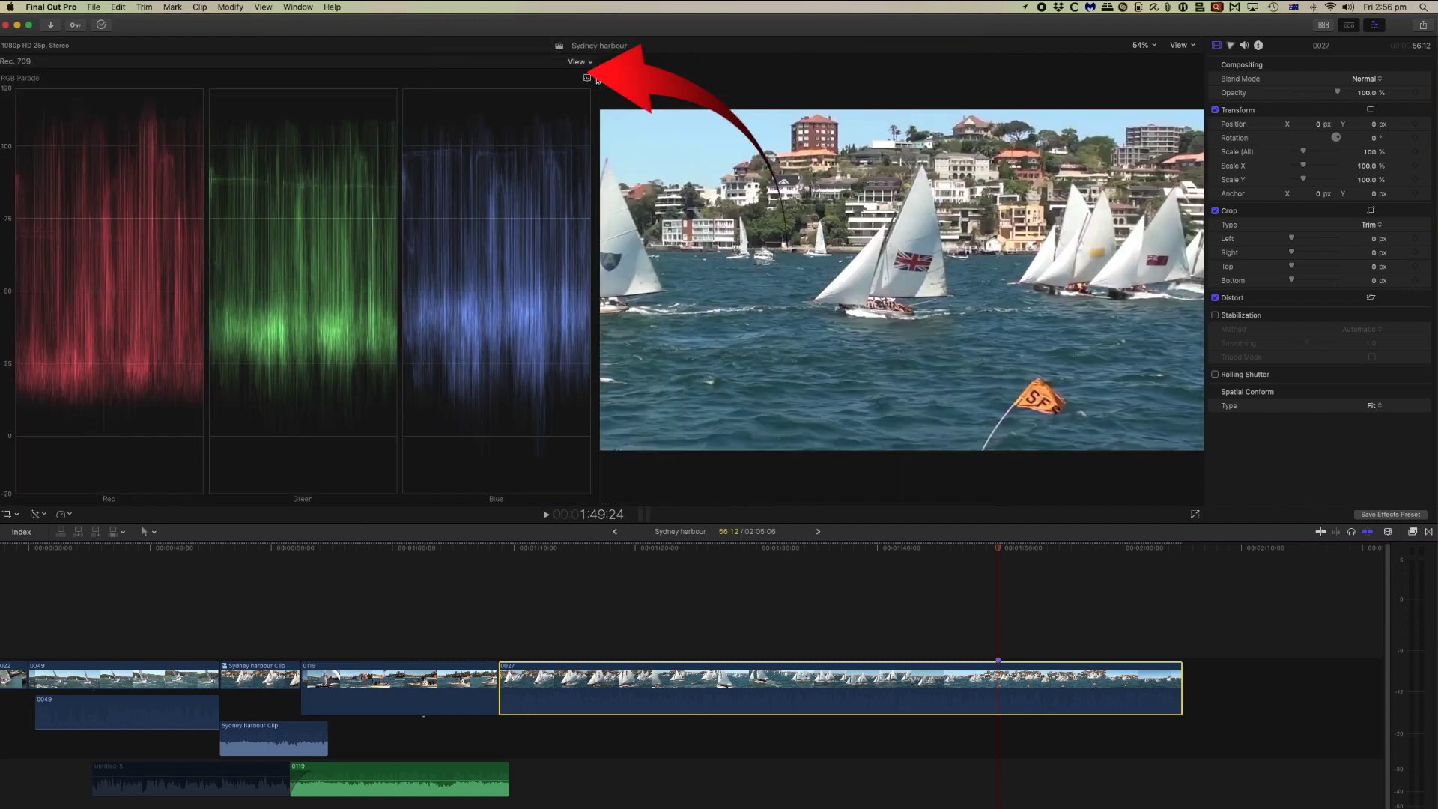
{"action": "left_click", "coordinate": [587, 79]}
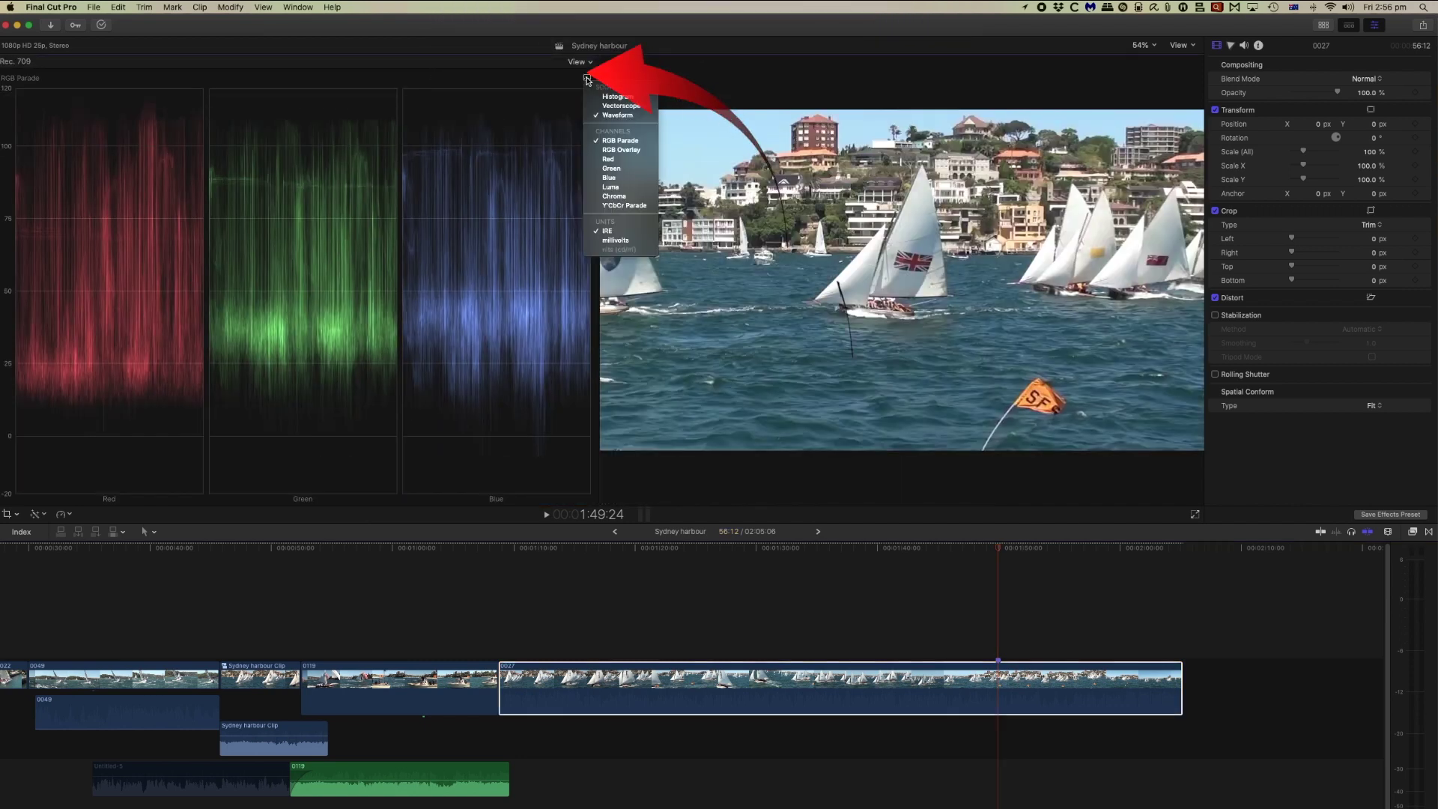
{"action": "left_click", "coordinate": [628, 190]}
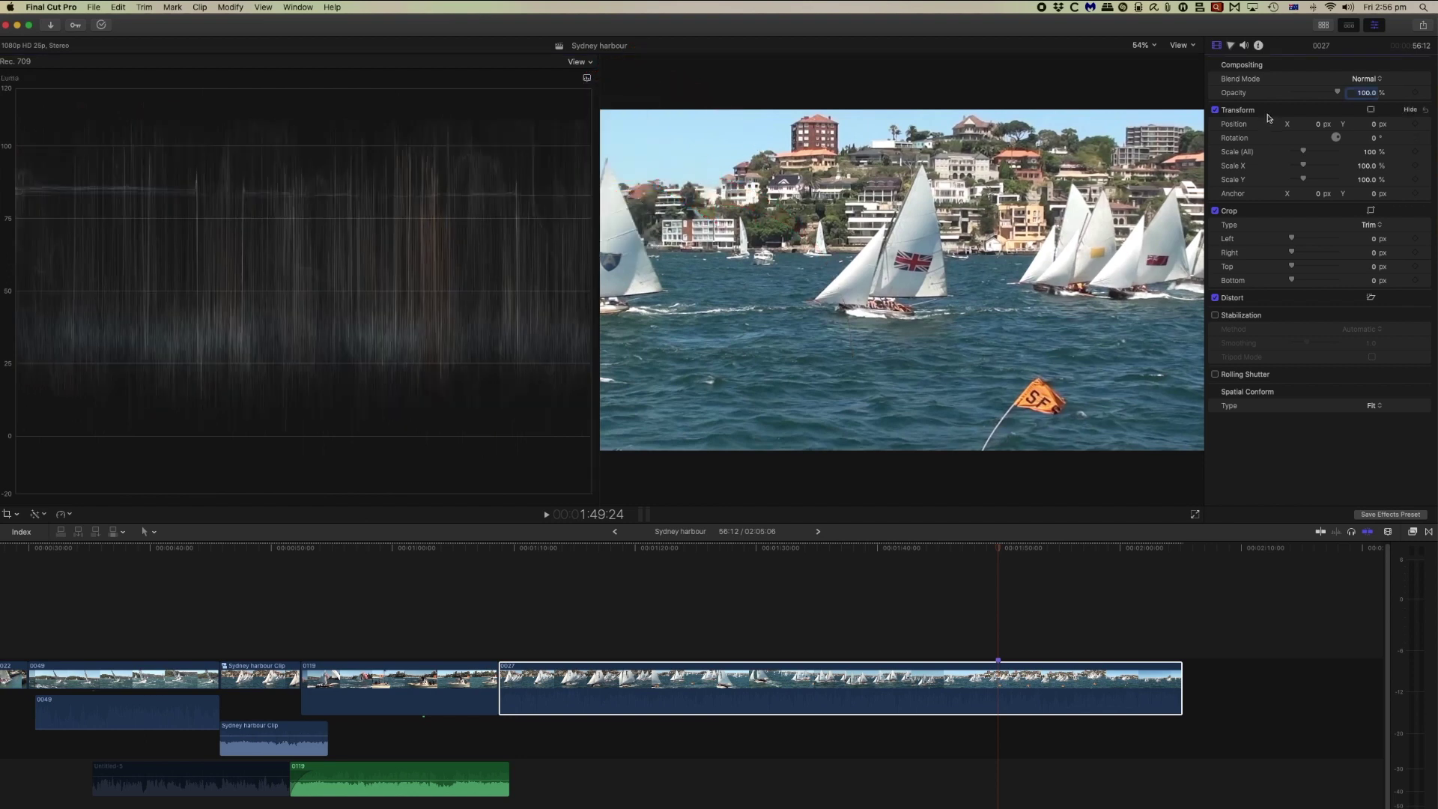
Add a Color Curves correction to clip 0027 and steepen its Luma curve by moving the black and white points inward
{"action": "left_click", "coordinate": [1230, 45]}
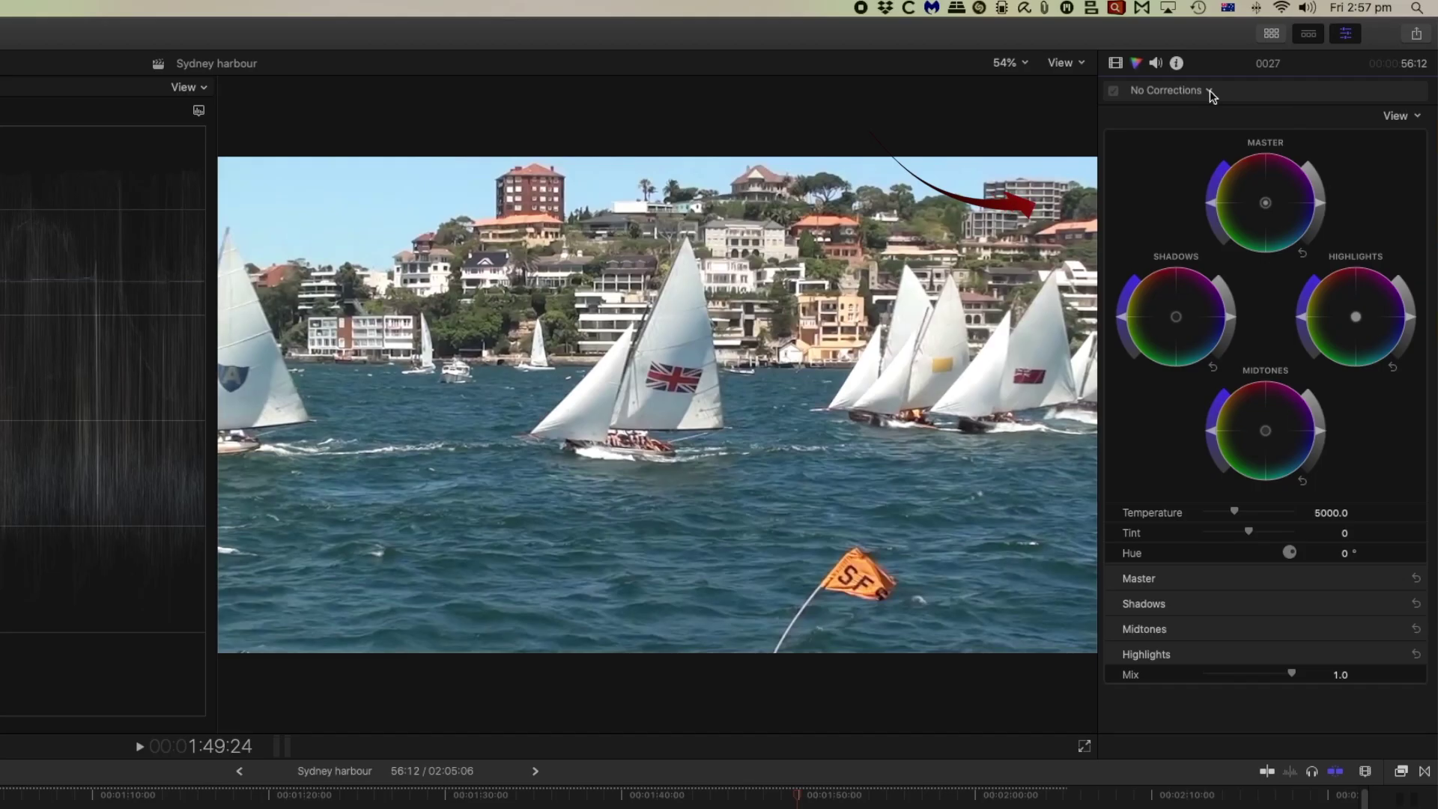
{"action": "left_click", "coordinate": [1283, 69]}
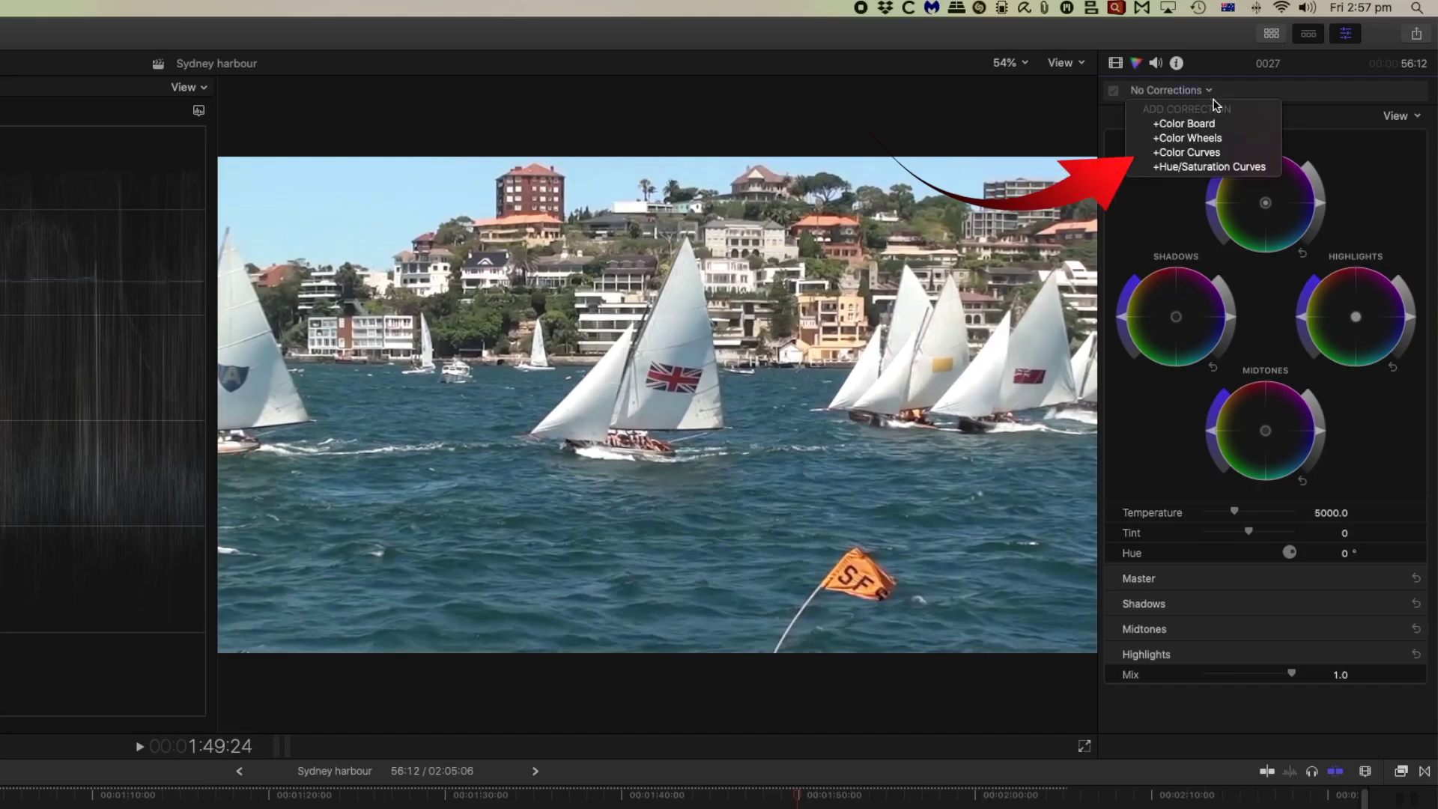
{"action": "left_click", "coordinate": [1206, 154]}
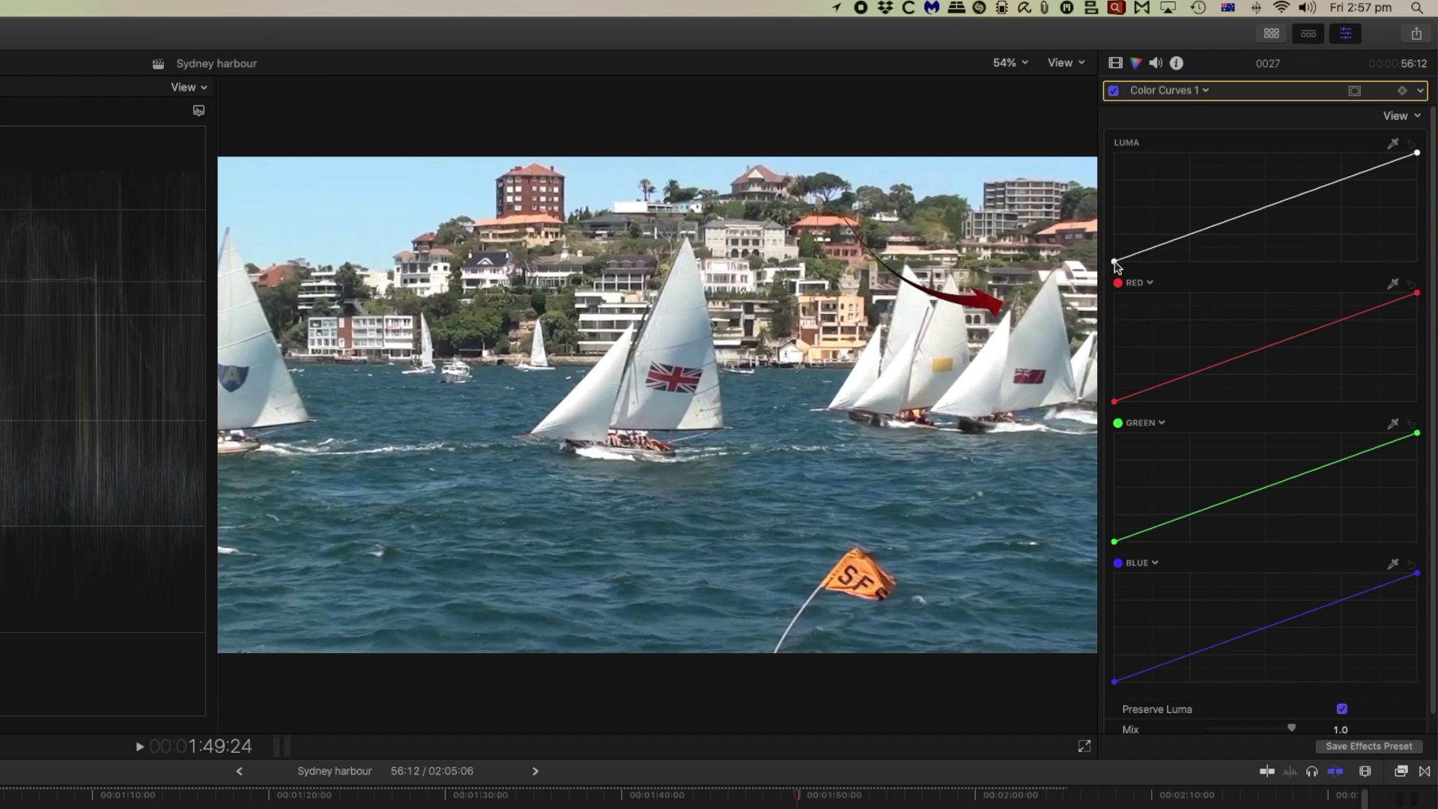
{"action": "left_click_drag", "start_coordinate": [1123, 262], "coordinate": [1164, 273]}
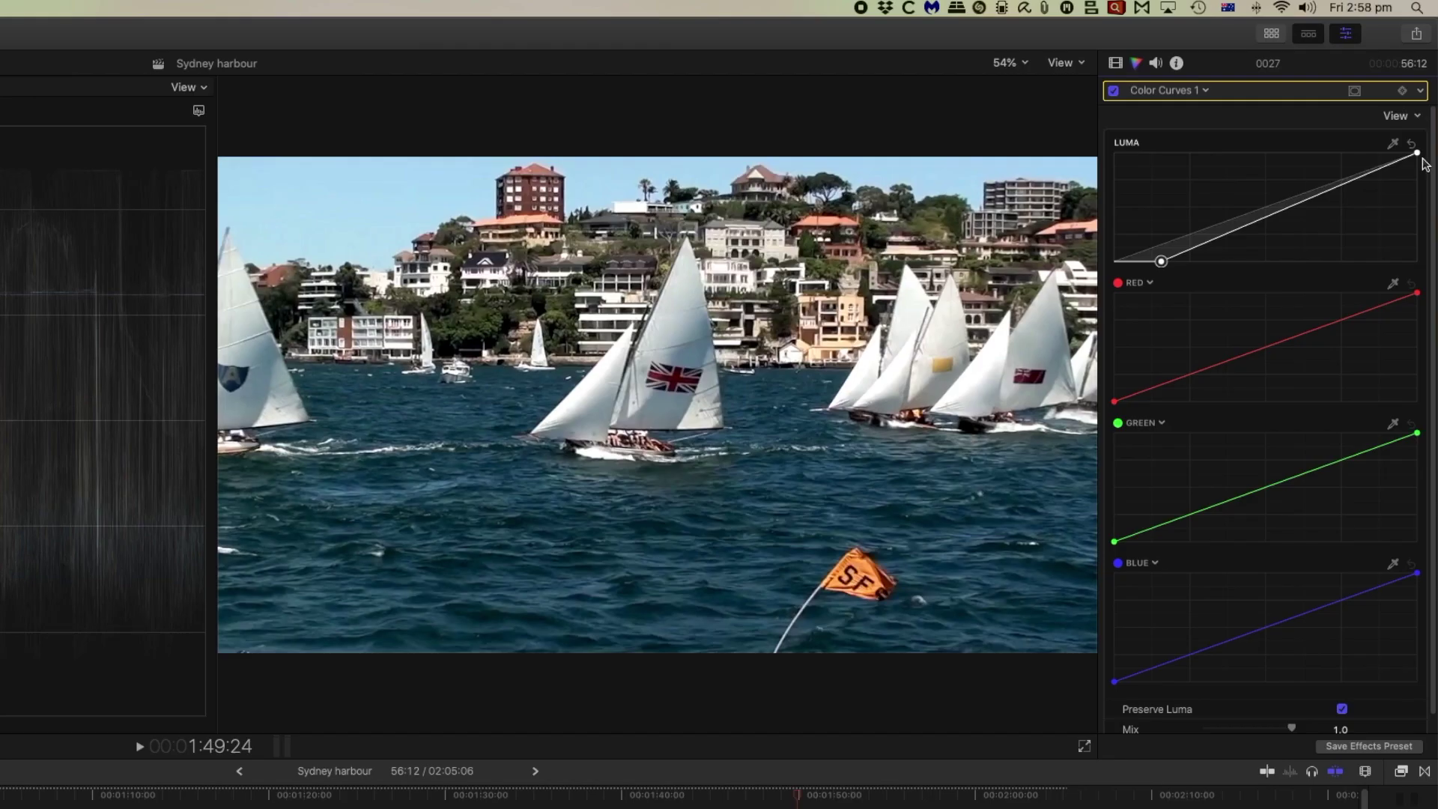
{"action": "mouse_move", "coordinate": [1423, 159]}
{"action": "left_mouse_down"}
{"action": "mouse_move", "coordinate": [1348, 169]}
{"action": "mouse_move", "coordinate": [1380, 163]}
{"action": "left_mouse_up"}
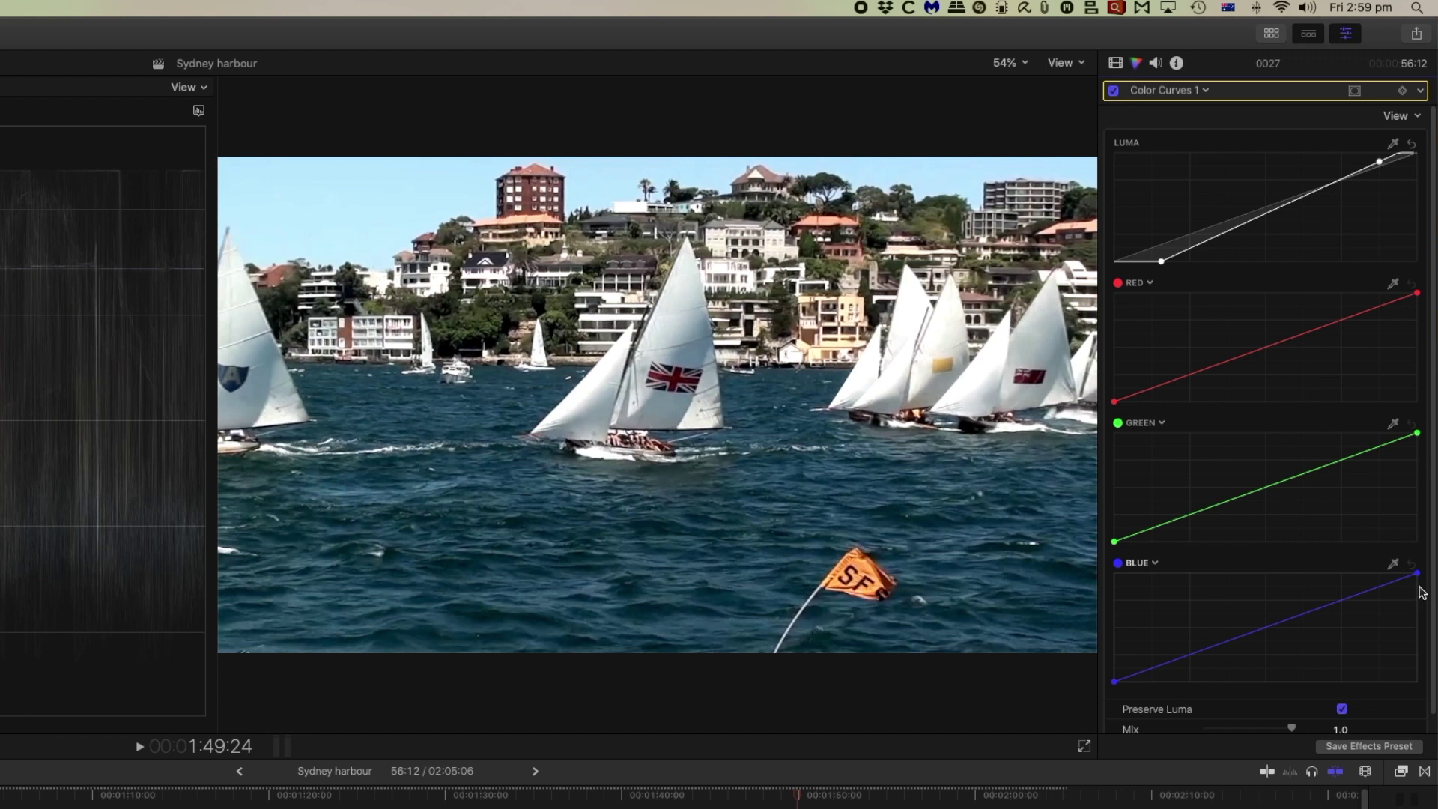
Anchor the Blue curve with a control point above its middle and move its white point inward to boost blue highlights
{"action": "mouse_move", "coordinate": [1418, 574]}
{"action": "left_mouse_down"}
{"action": "mouse_move", "coordinate": [1345, 580]}
{"action": "mouse_move", "coordinate": [1423, 578]}
{"action": "left_mouse_up"}
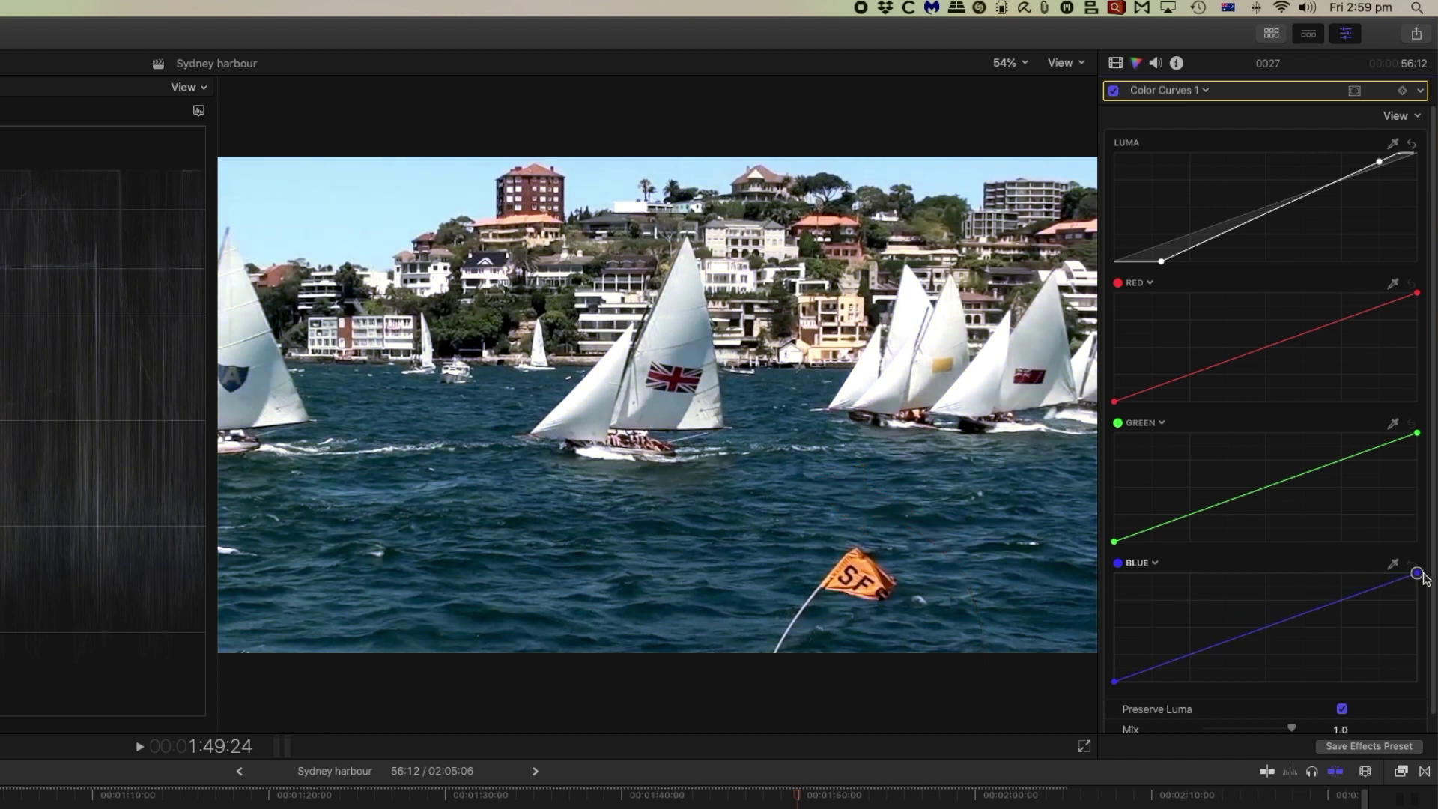
{"action": "left_click", "coordinate": [1307, 613]}
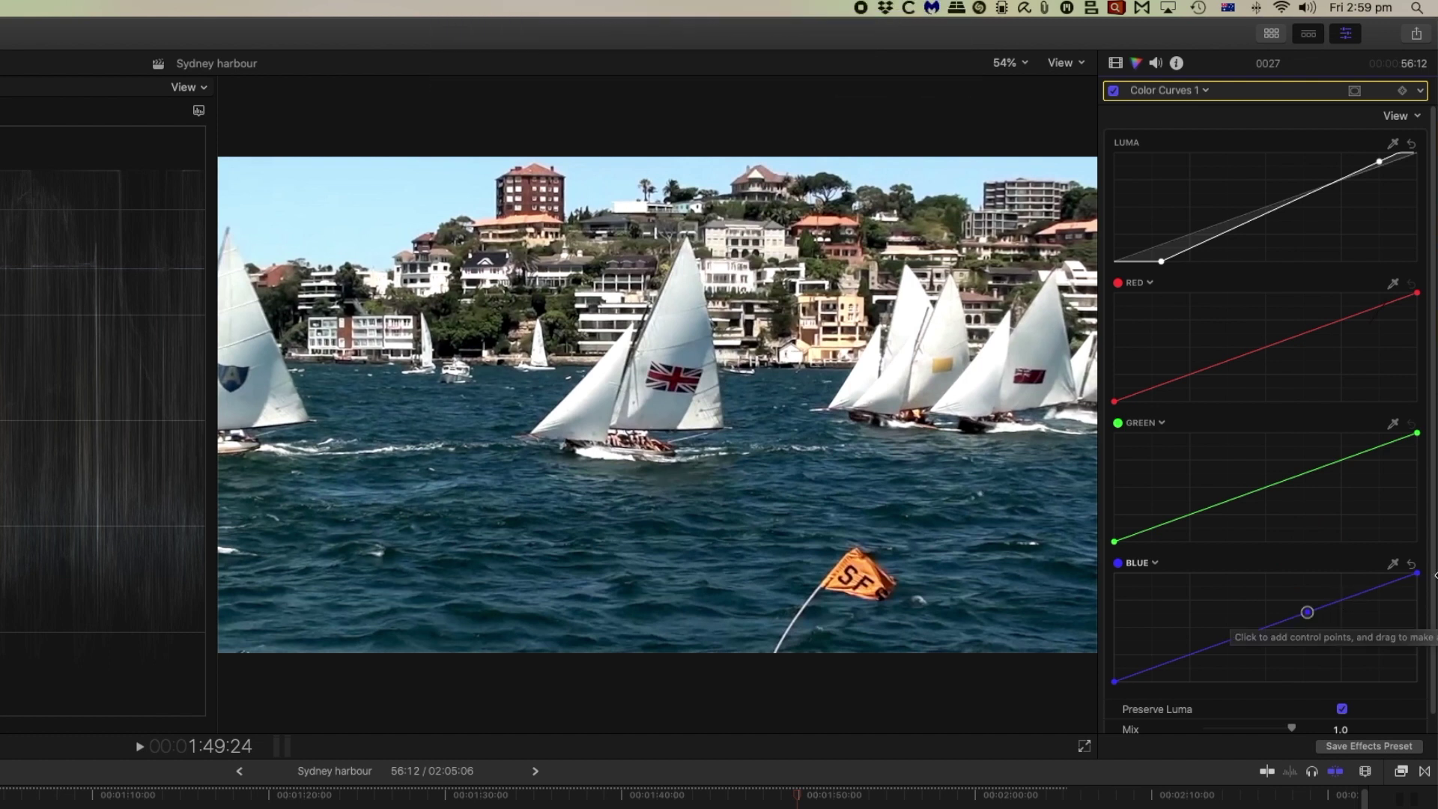
{"action": "left_click_drag", "start_coordinate": [1417, 578], "coordinate": [1372, 580]}
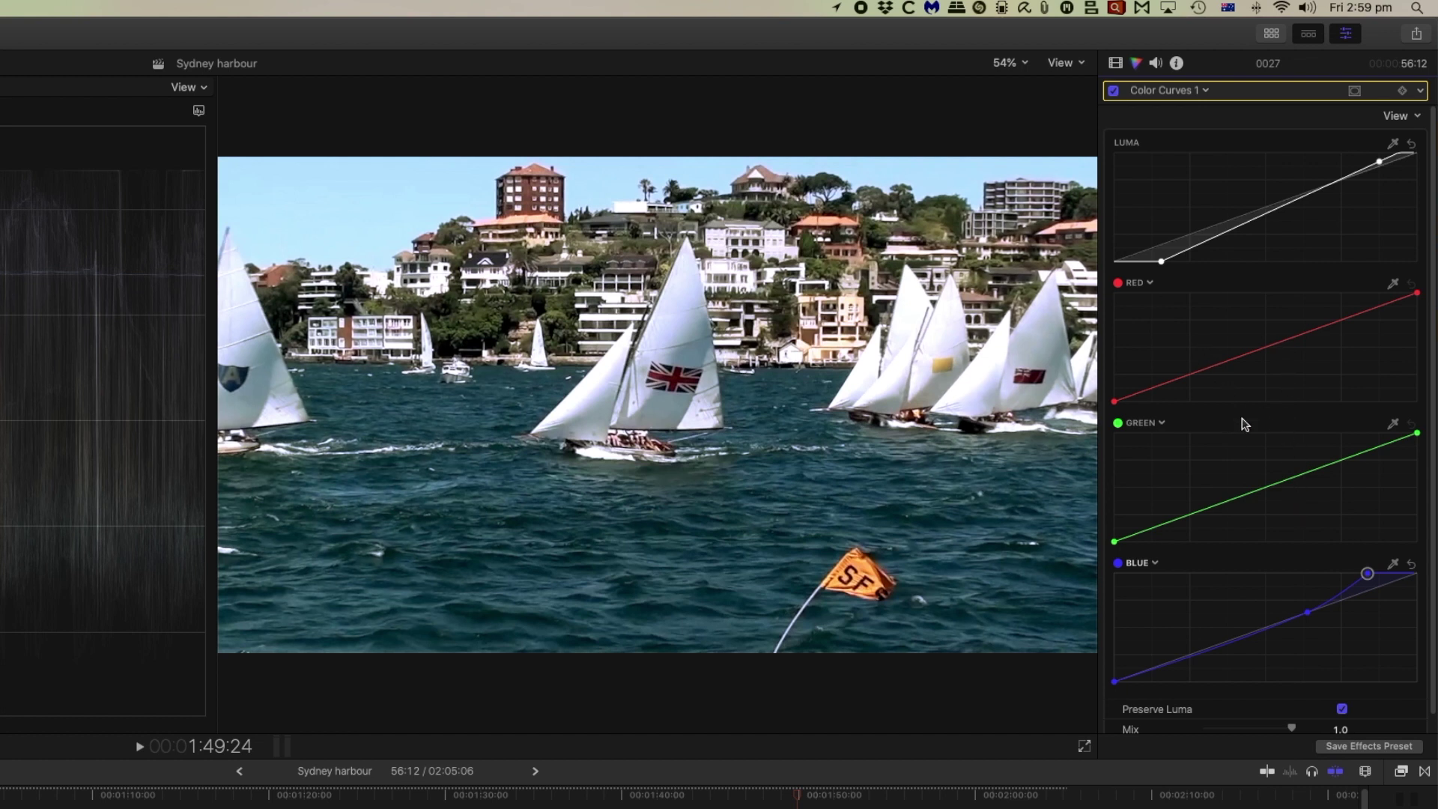
Try different target colors for the Red curve on its color wheel: indigo, sea foam and yellow
{"action": "left_click", "coordinate": [1152, 284]}
{"action": "left_click_drag", "start_coordinate": [1142, 298], "coordinate": [1185, 324]}
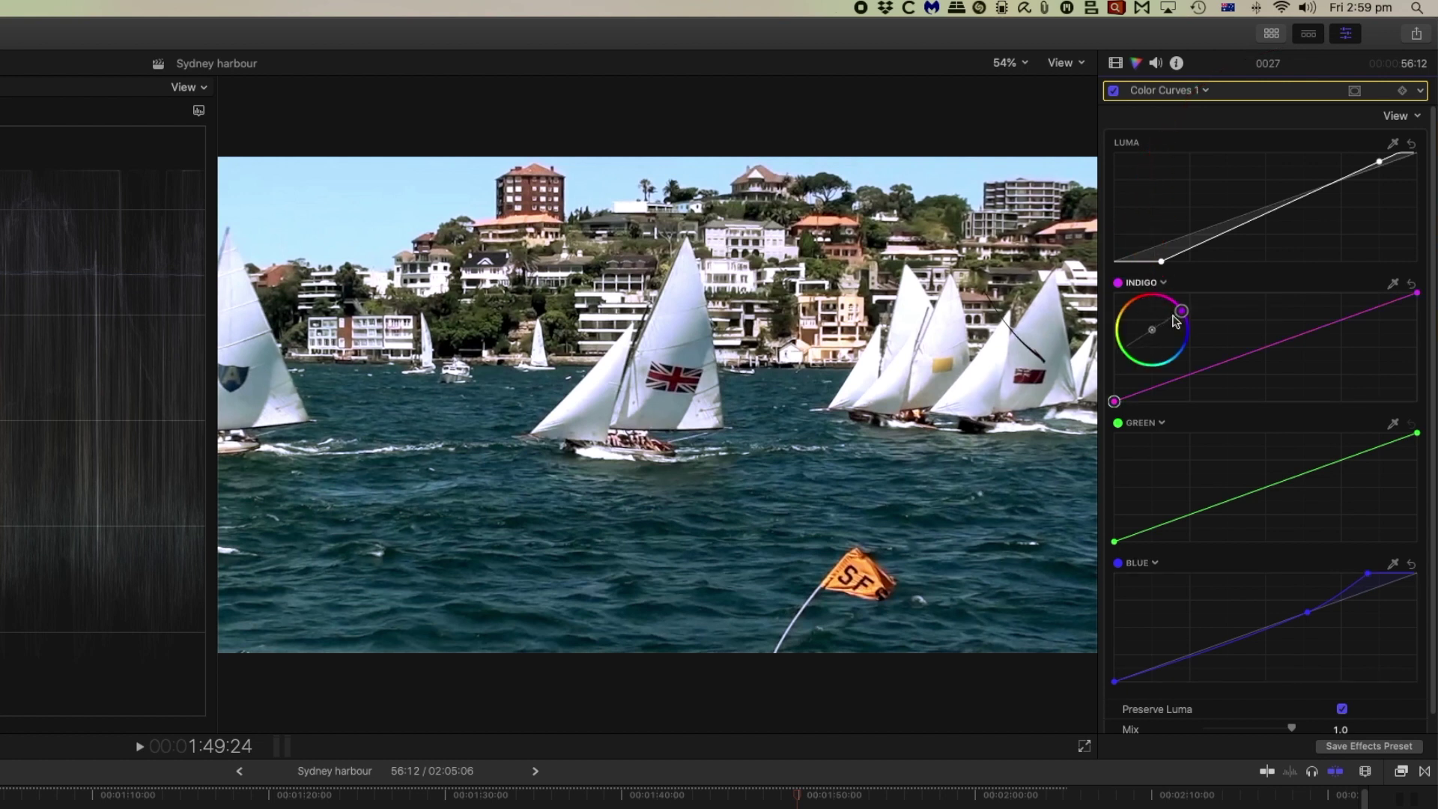
{"action": "left_click", "coordinate": [1165, 284]}
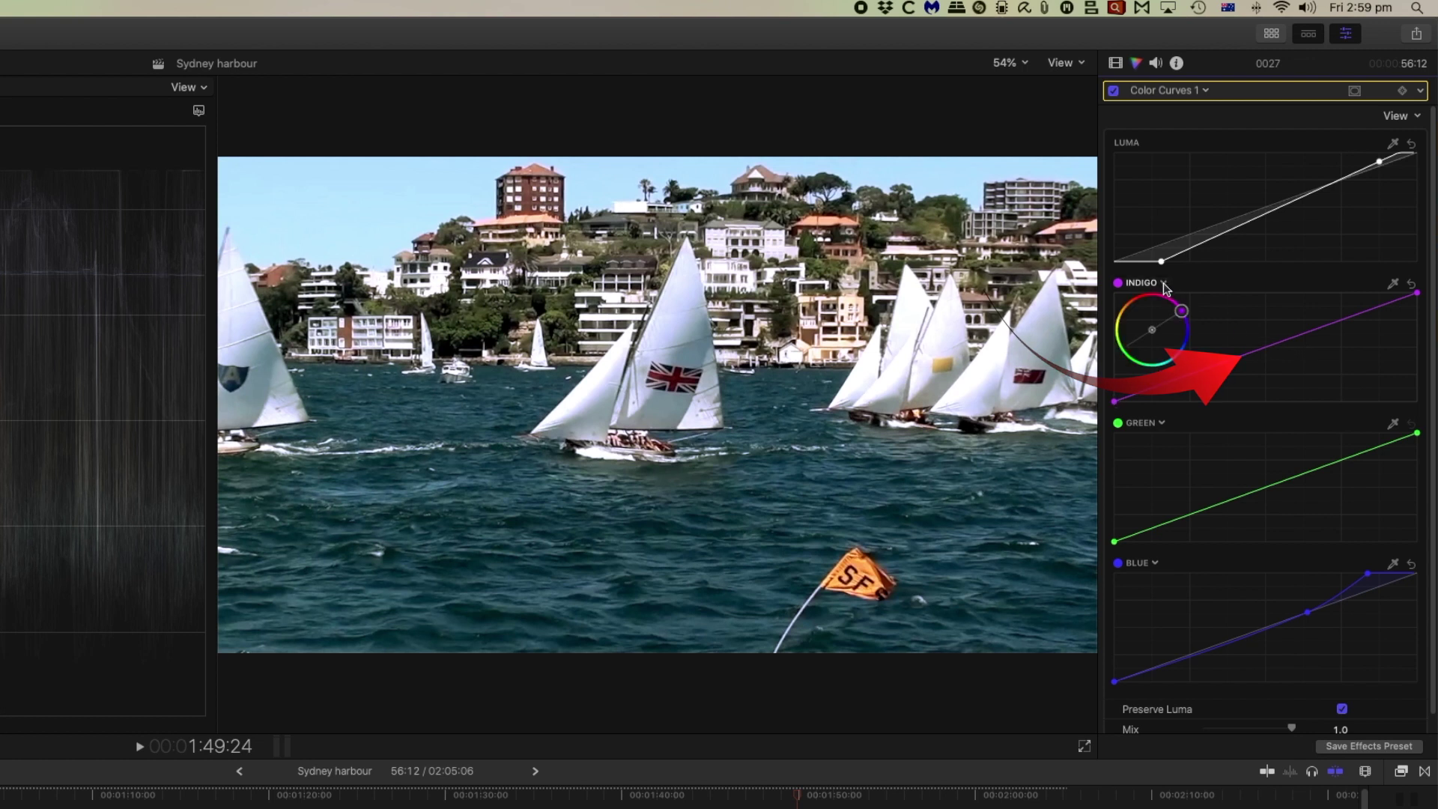
{"action": "left_click_drag", "start_coordinate": [1185, 315], "coordinate": [940, 623]}
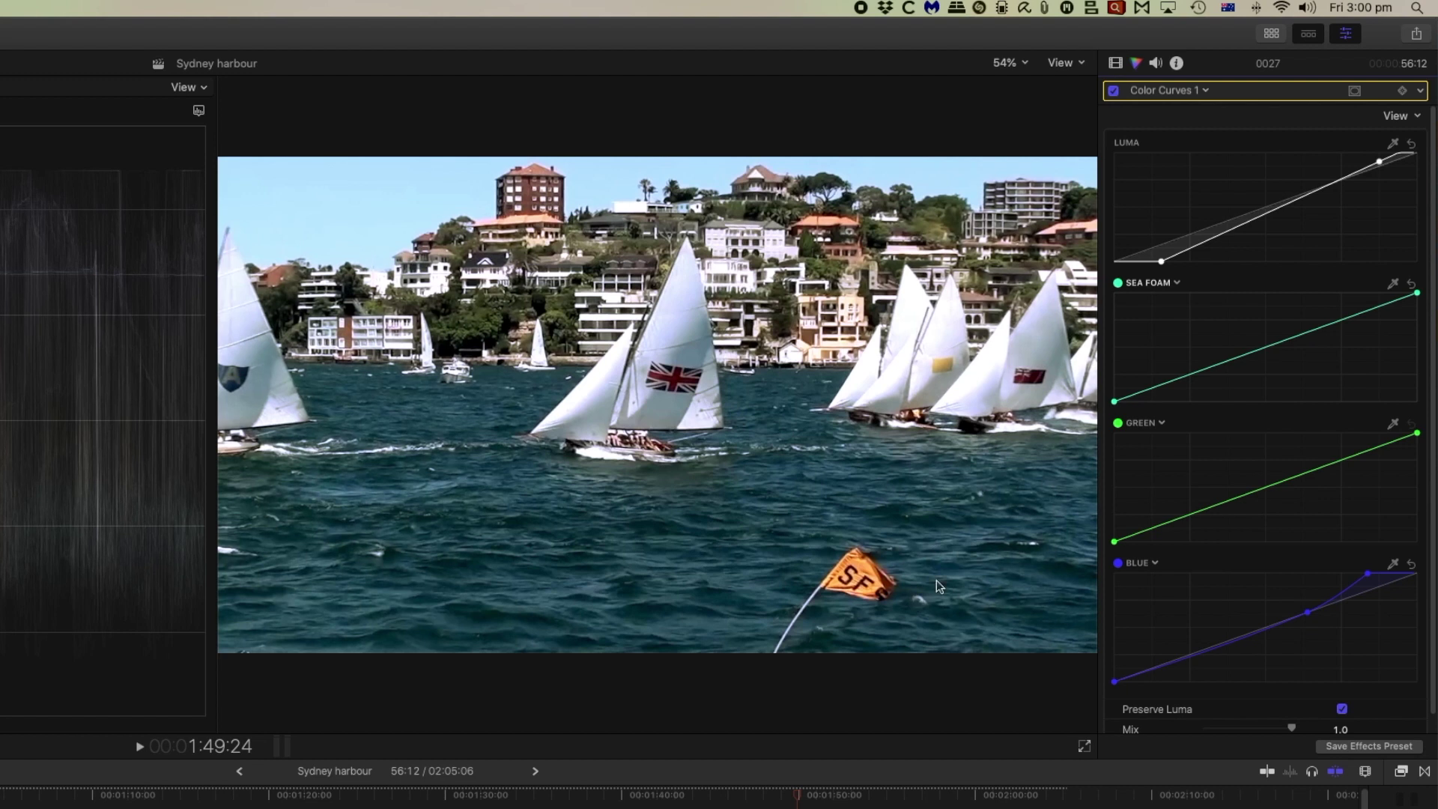
{"action": "left_click", "coordinate": [1177, 284]}
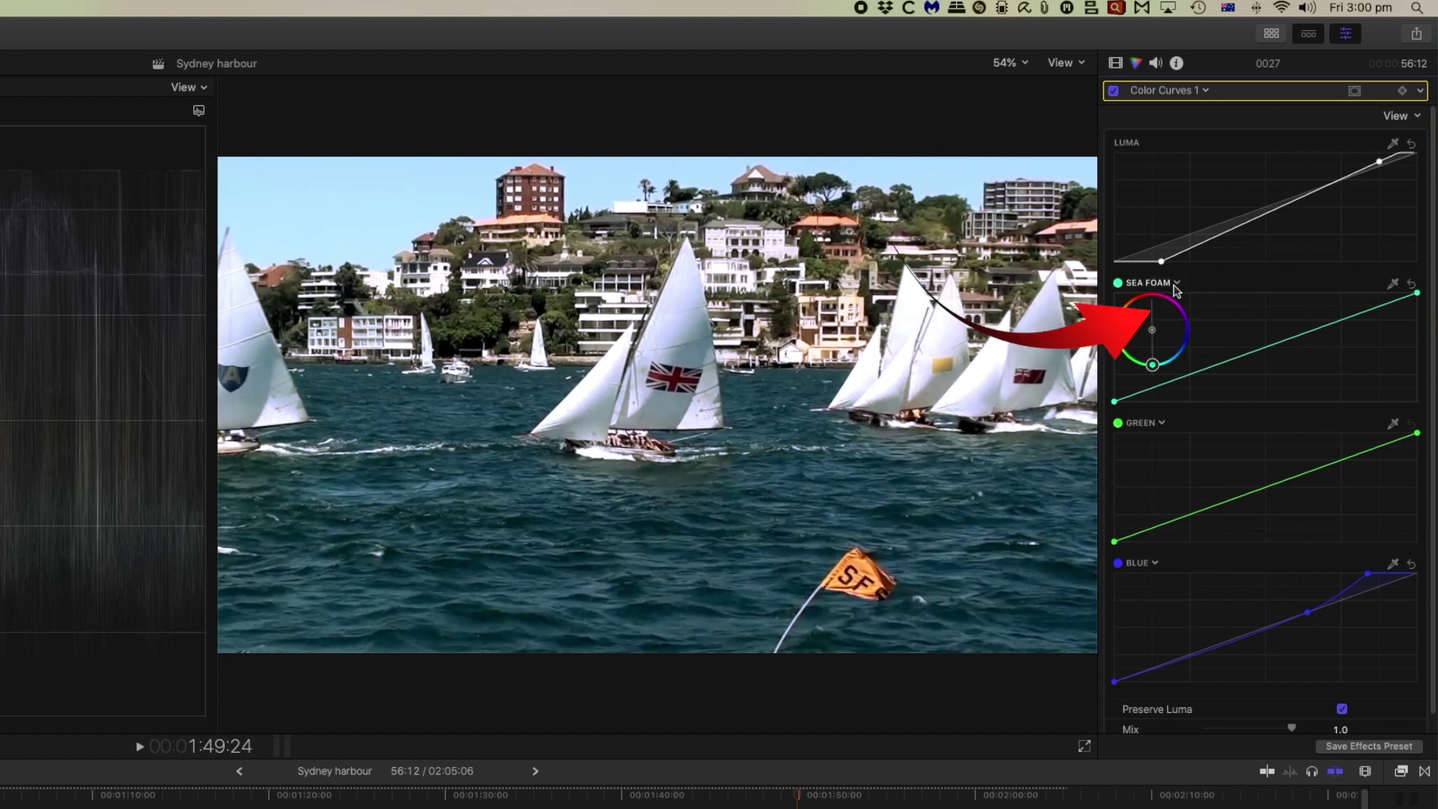
{"action": "mouse_move", "coordinate": [1152, 365]}
{"action": "left_mouse_down"}
{"action": "mouse_move", "coordinate": [1124, 349]}
{"action": "mouse_move", "coordinate": [1126, 310]}
{"action": "mouse_move", "coordinate": [1118, 333]}
{"action": "left_mouse_up"}
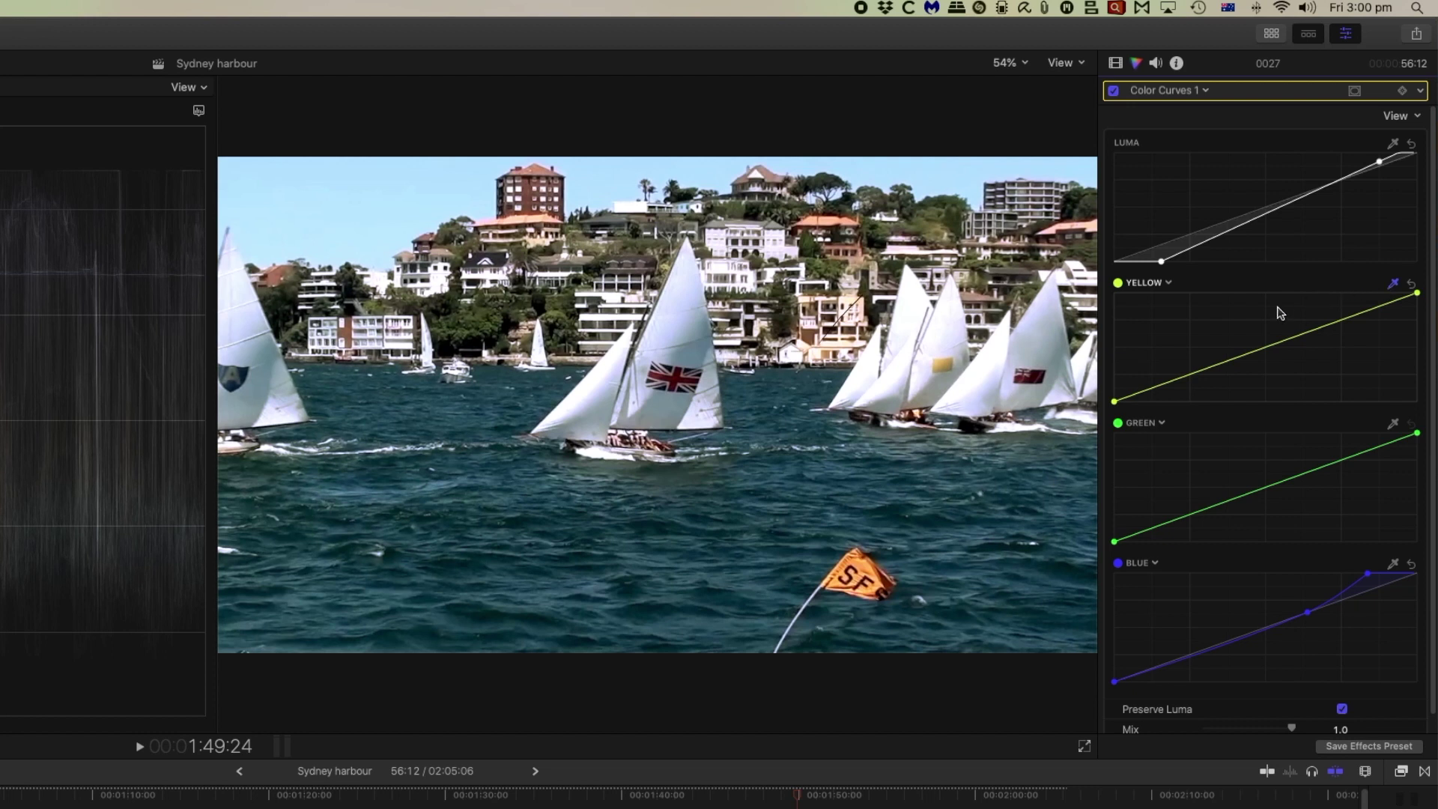
Sample the orange of the waterfront building for the former Red curve, add three control points and lower the middle one slightly
{"action": "left_click", "coordinate": [871, 558]}
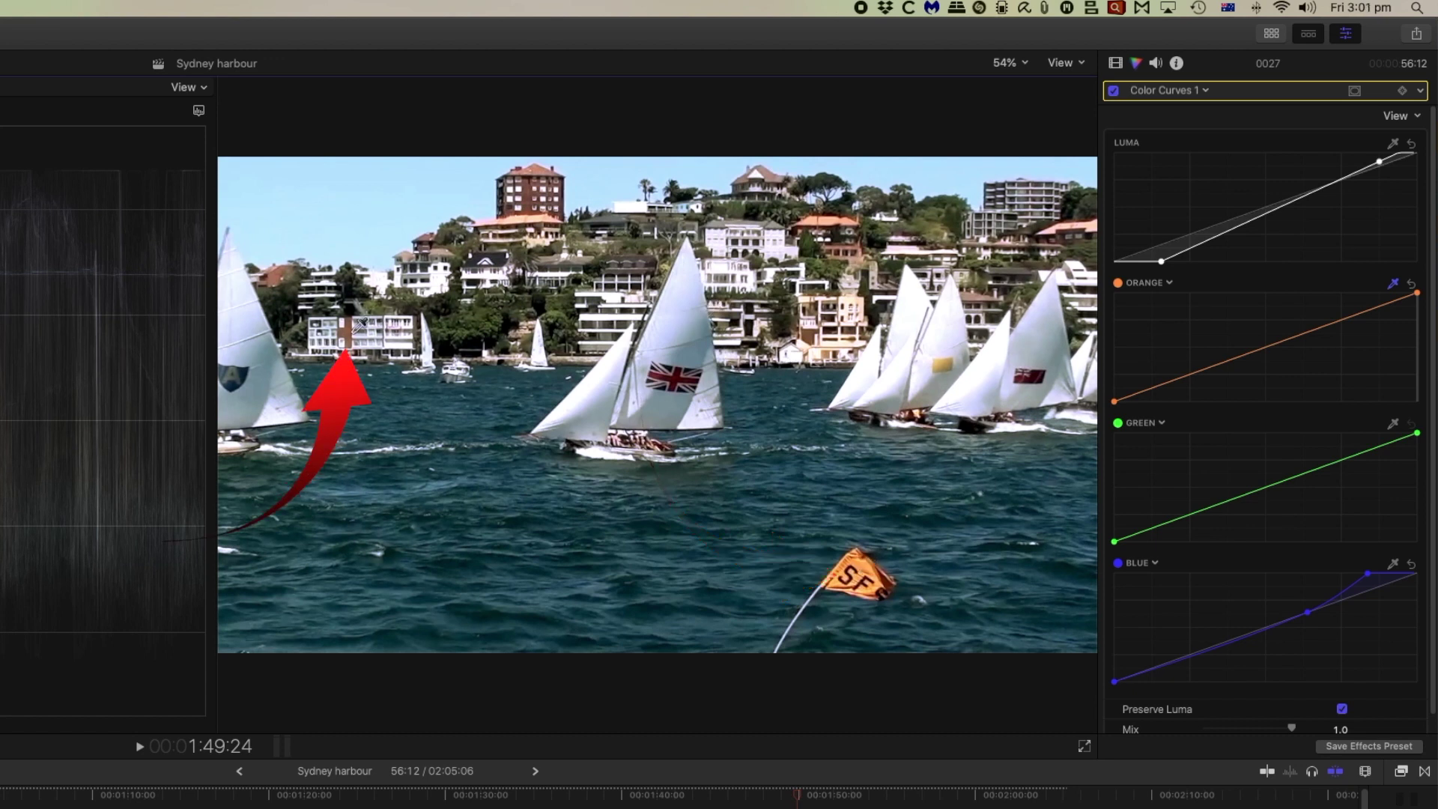
{"action": "left_click", "coordinate": [348, 334]}
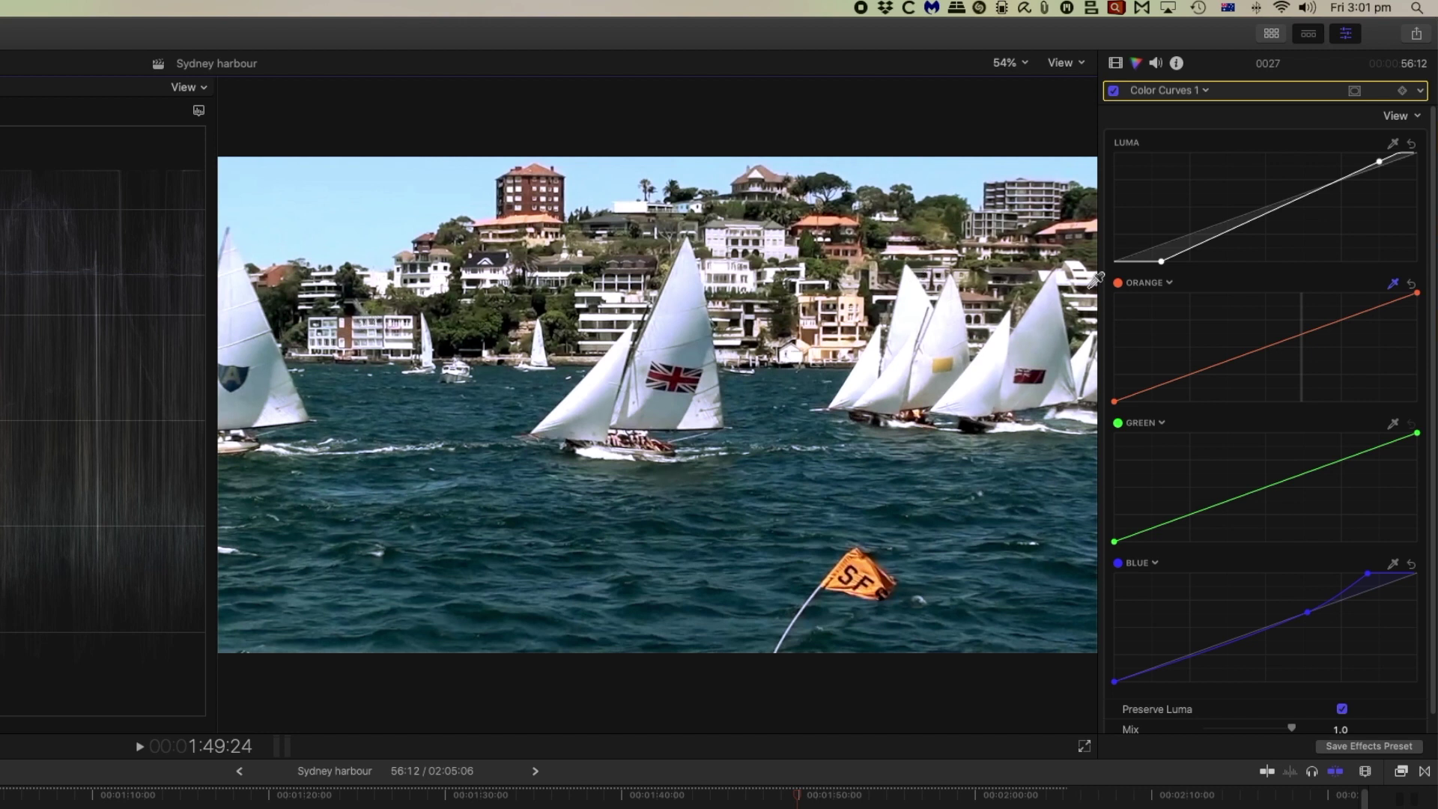
{"action": "left_click", "coordinate": [1305, 335]}
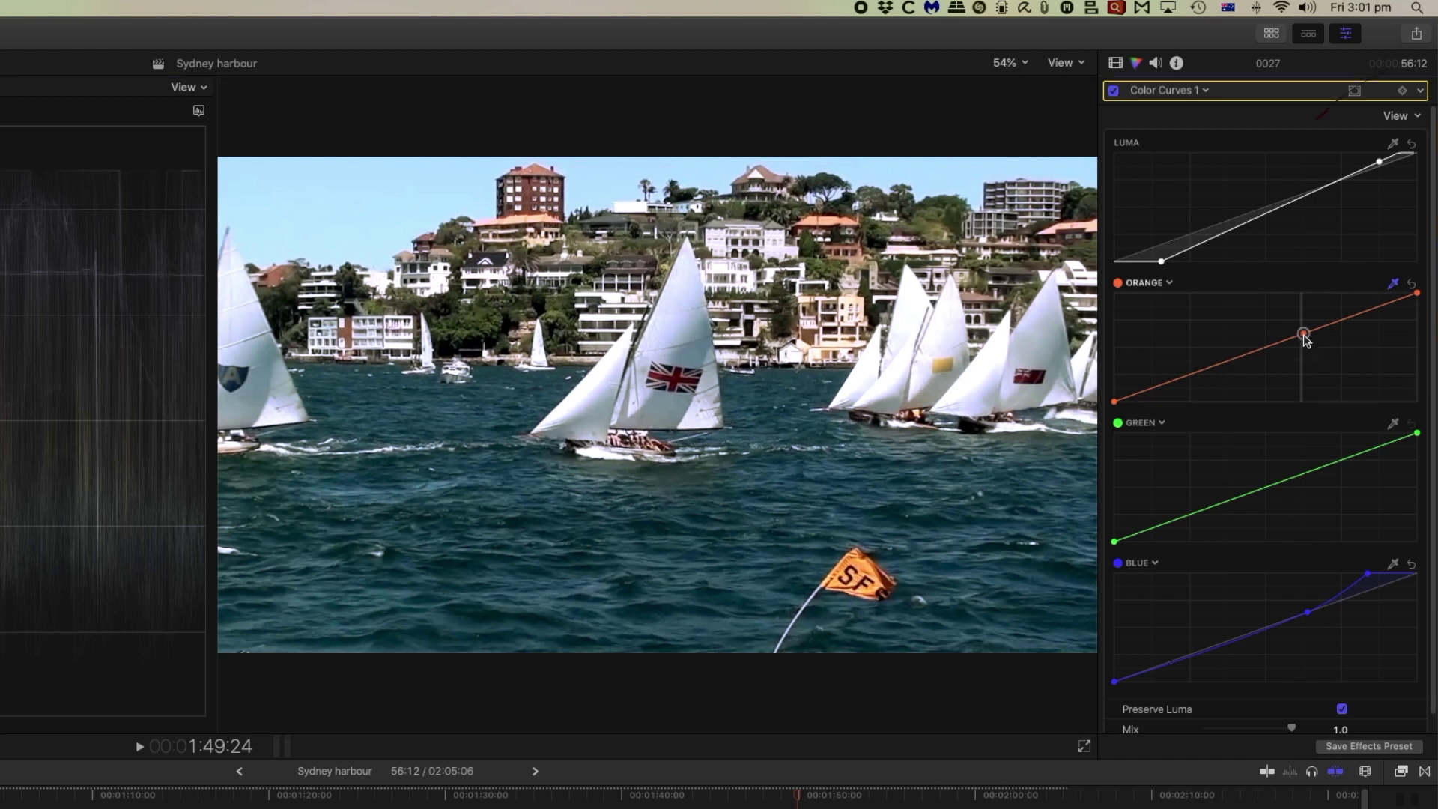
{"action": "left_click", "coordinate": [1228, 360]}
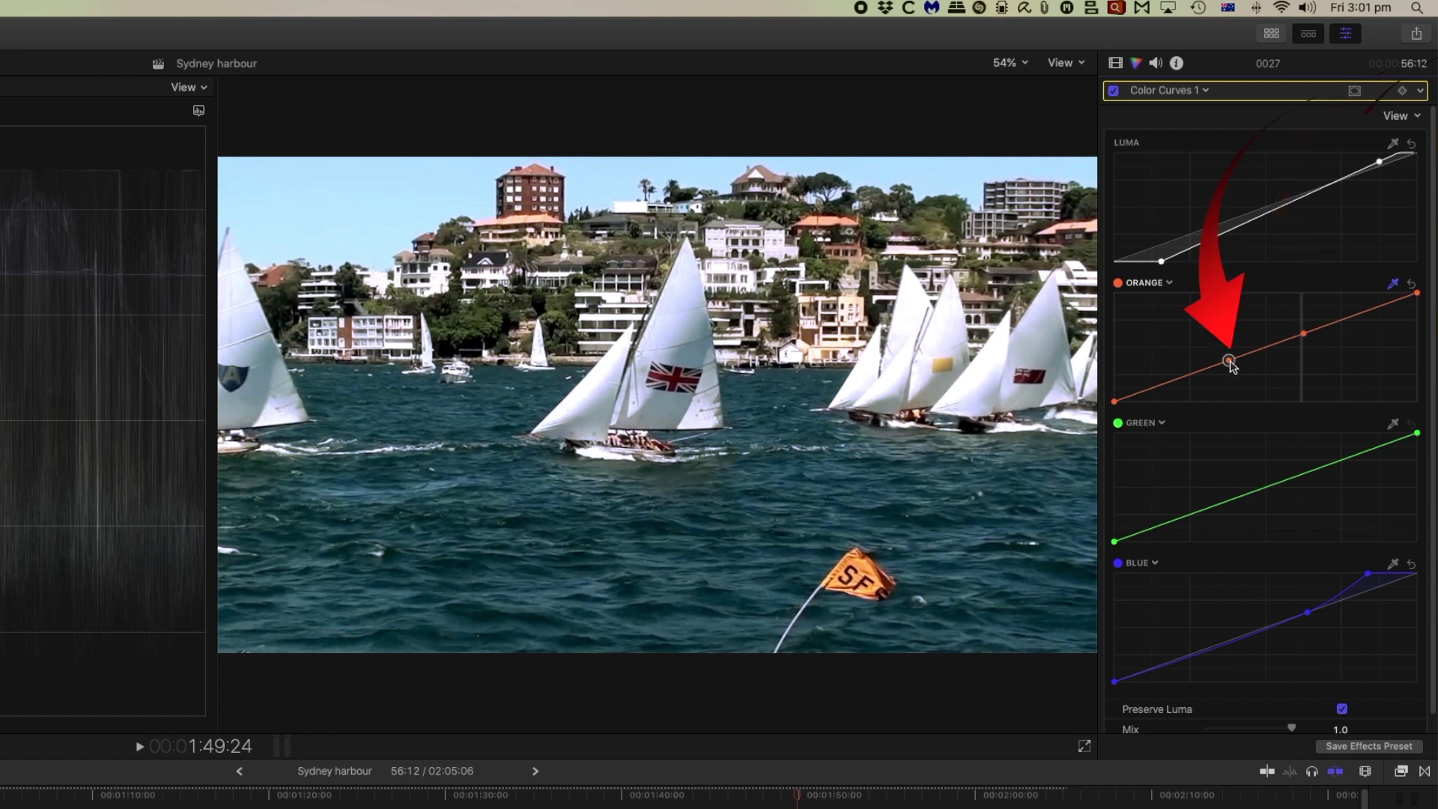
{"action": "left_click", "coordinate": [1366, 312]}
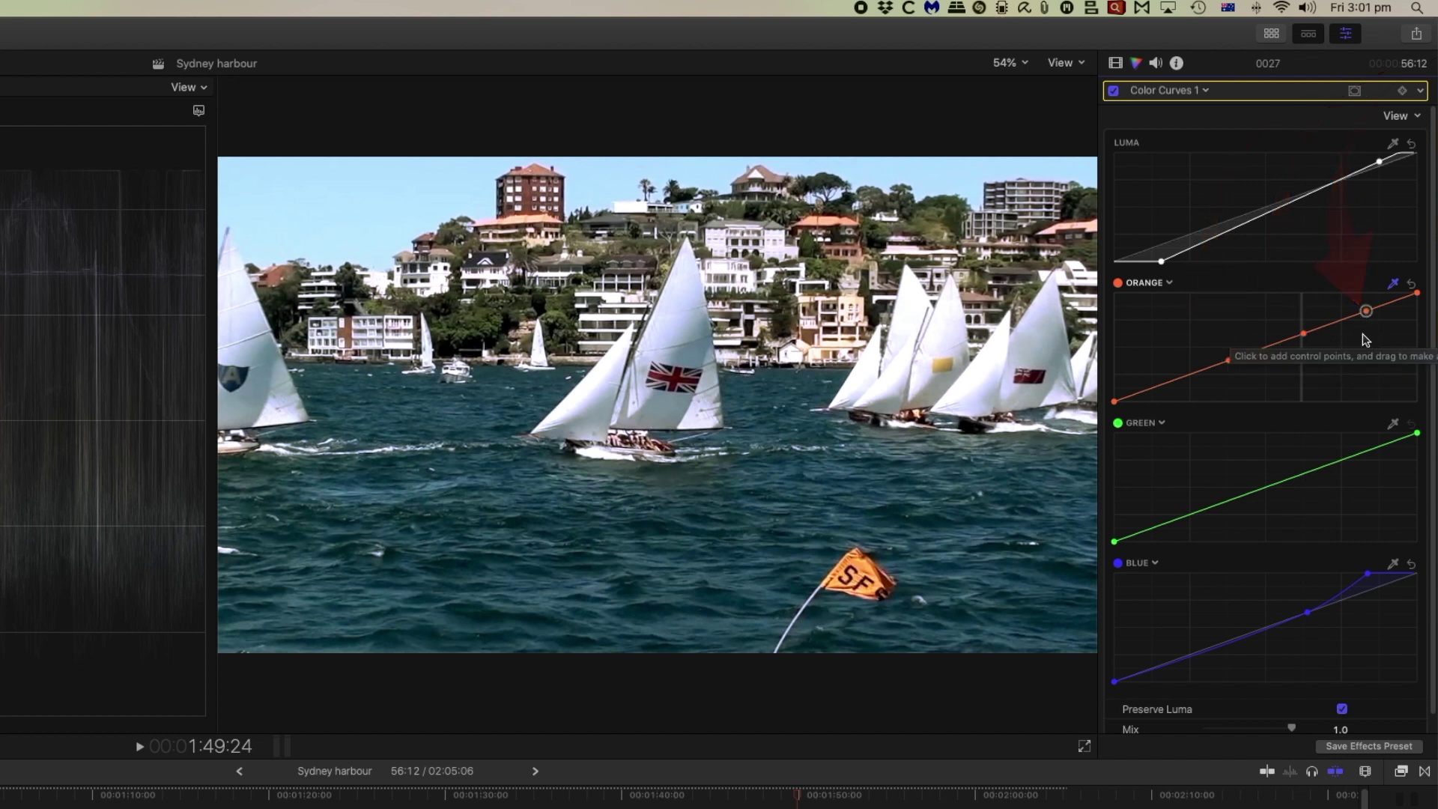
{"action": "mouse_move", "coordinate": [1303, 334]}
{"action": "left_mouse_down"}
{"action": "mouse_move", "coordinate": [1305, 315]}
{"action": "mouse_move", "coordinate": [1305, 350]}
{"action": "left_mouse_up"}
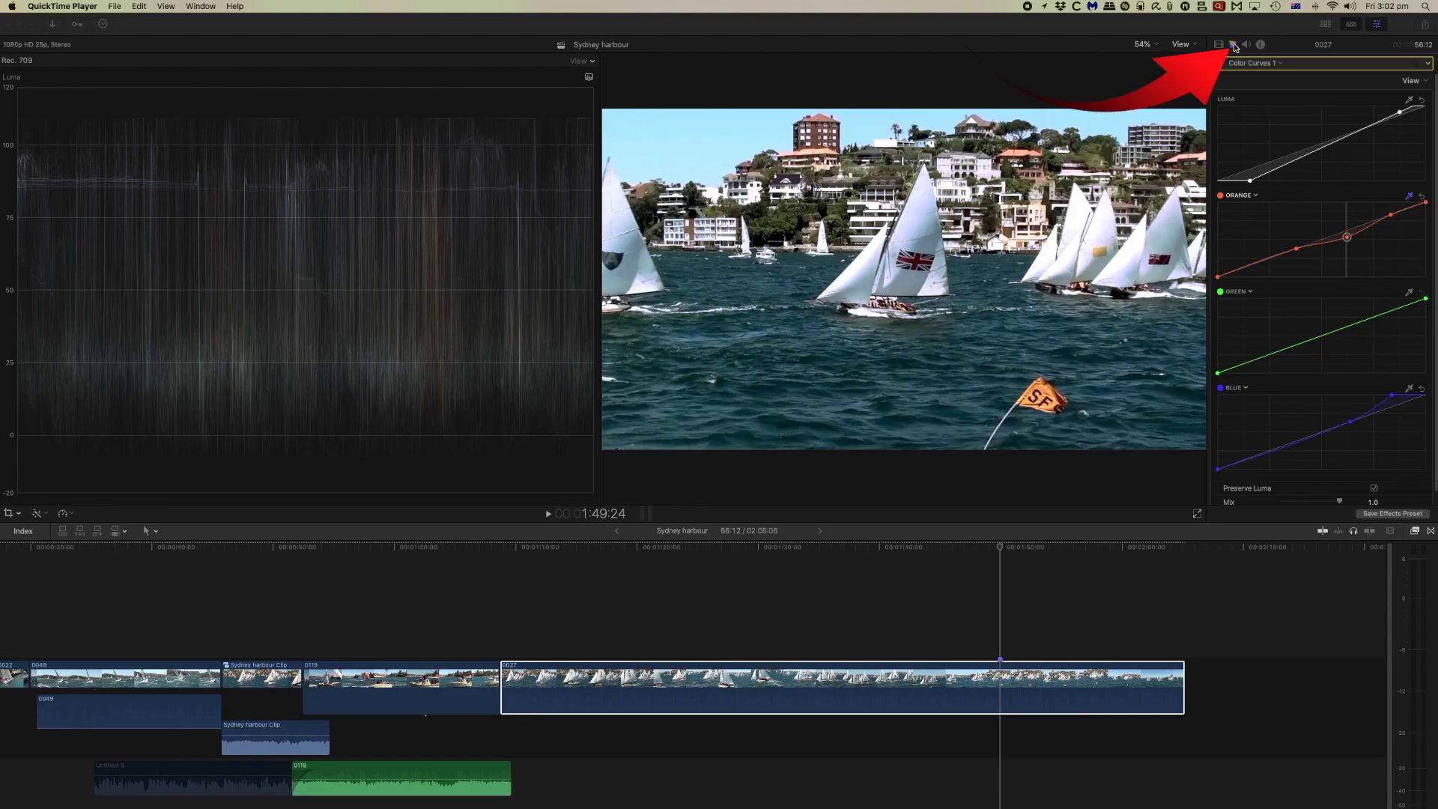
Compare clip 0027 with the Color Curves 1 effect turned off and back on
{"action": "left_click", "coordinate": [1045, 673]}
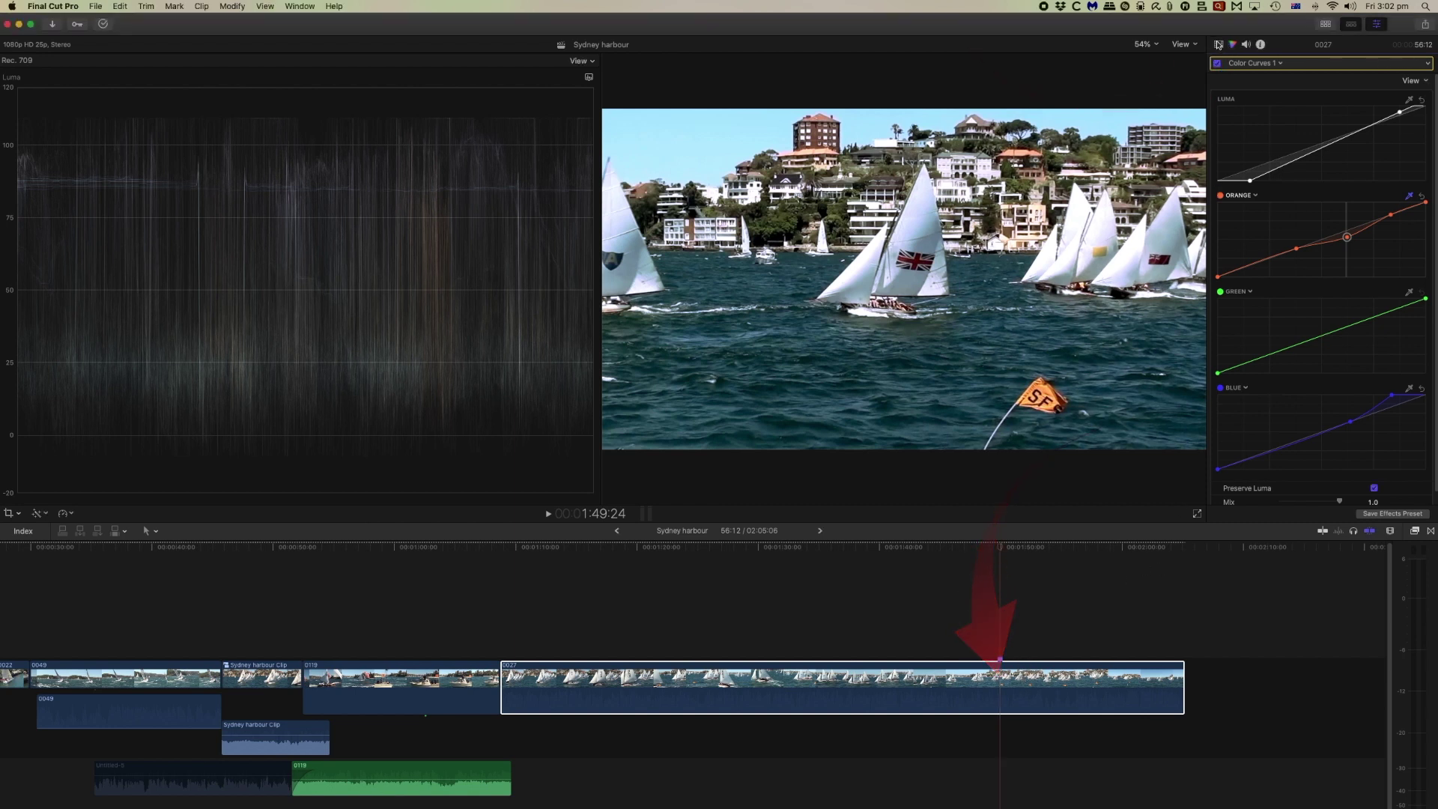
{"action": "left_click", "coordinate": [1218, 45]}
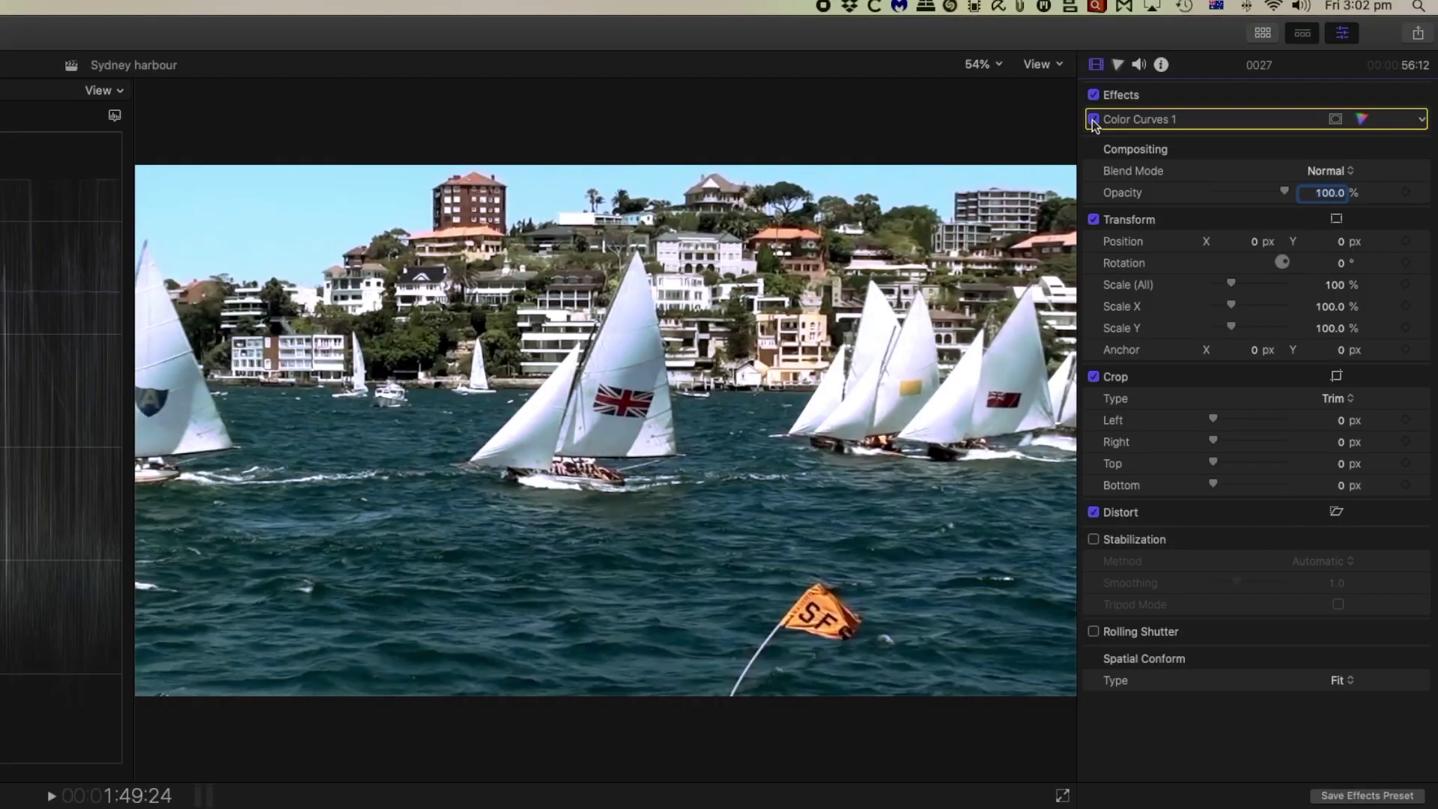
{"action": "left_click", "coordinate": [1094, 120]}
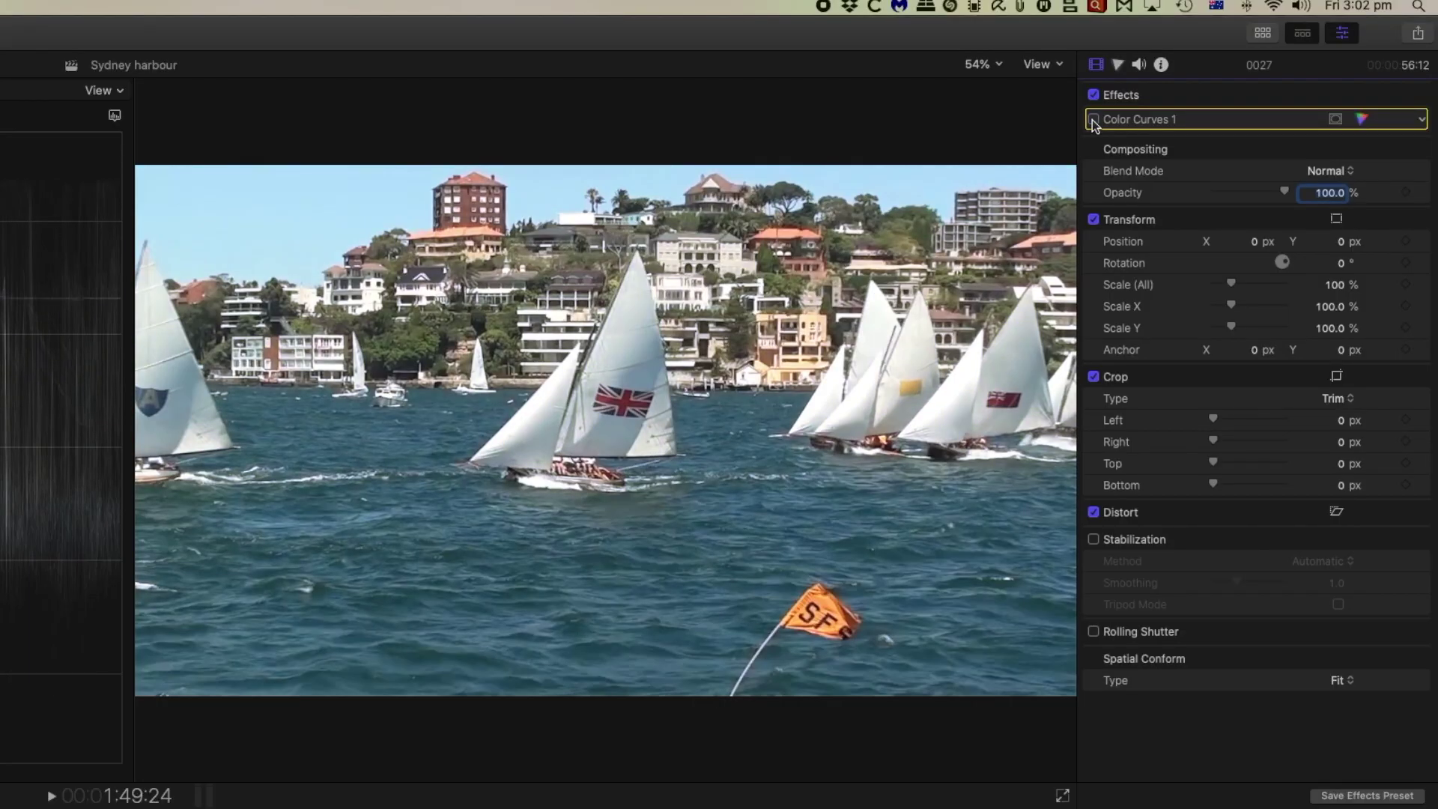
{"action": "left_click", "coordinate": [1094, 120]}
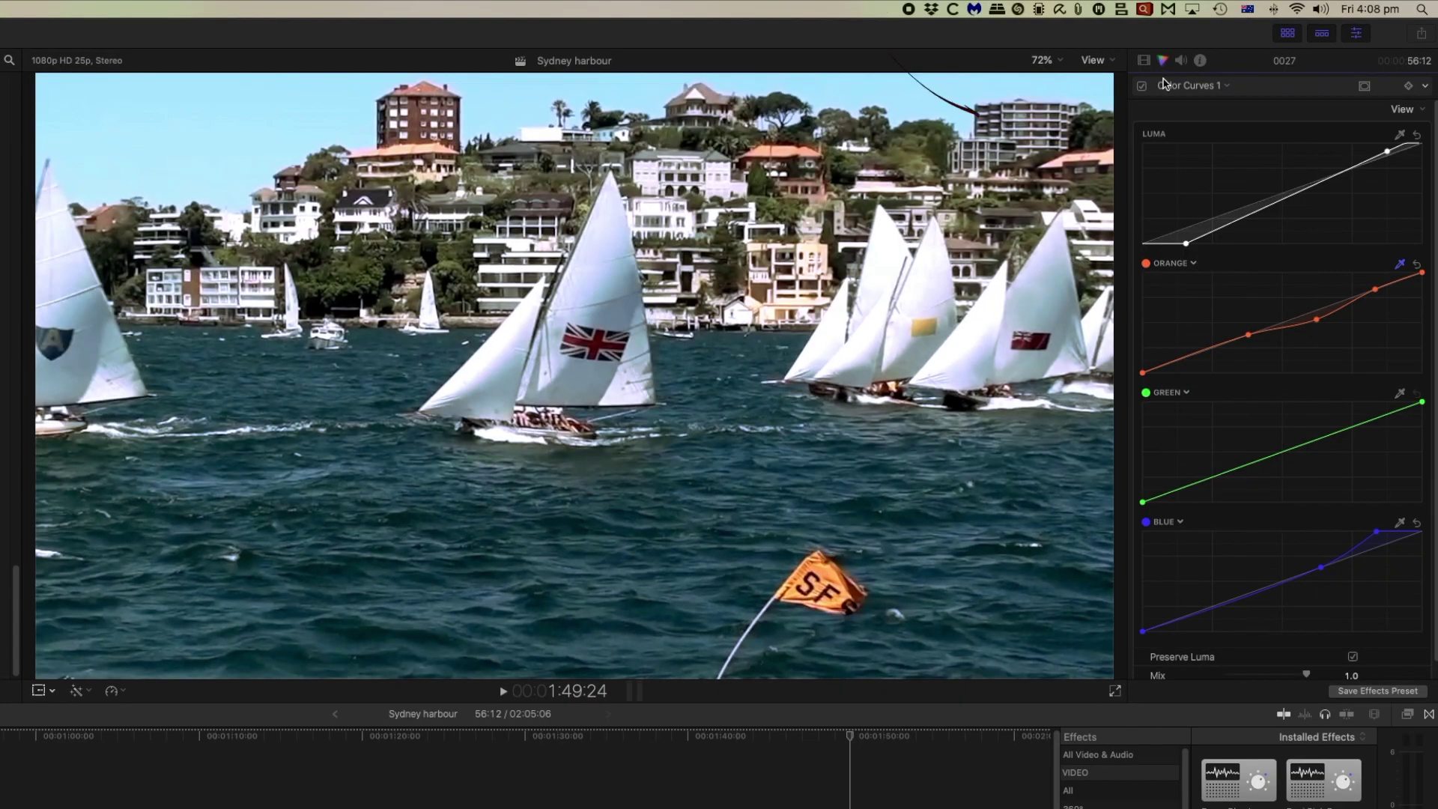
Add a Hue/Saturation Curves correction to the clip and sample the orange flag for the Hue vs Hue curve
{"action": "left_click", "coordinate": [1228, 86]}
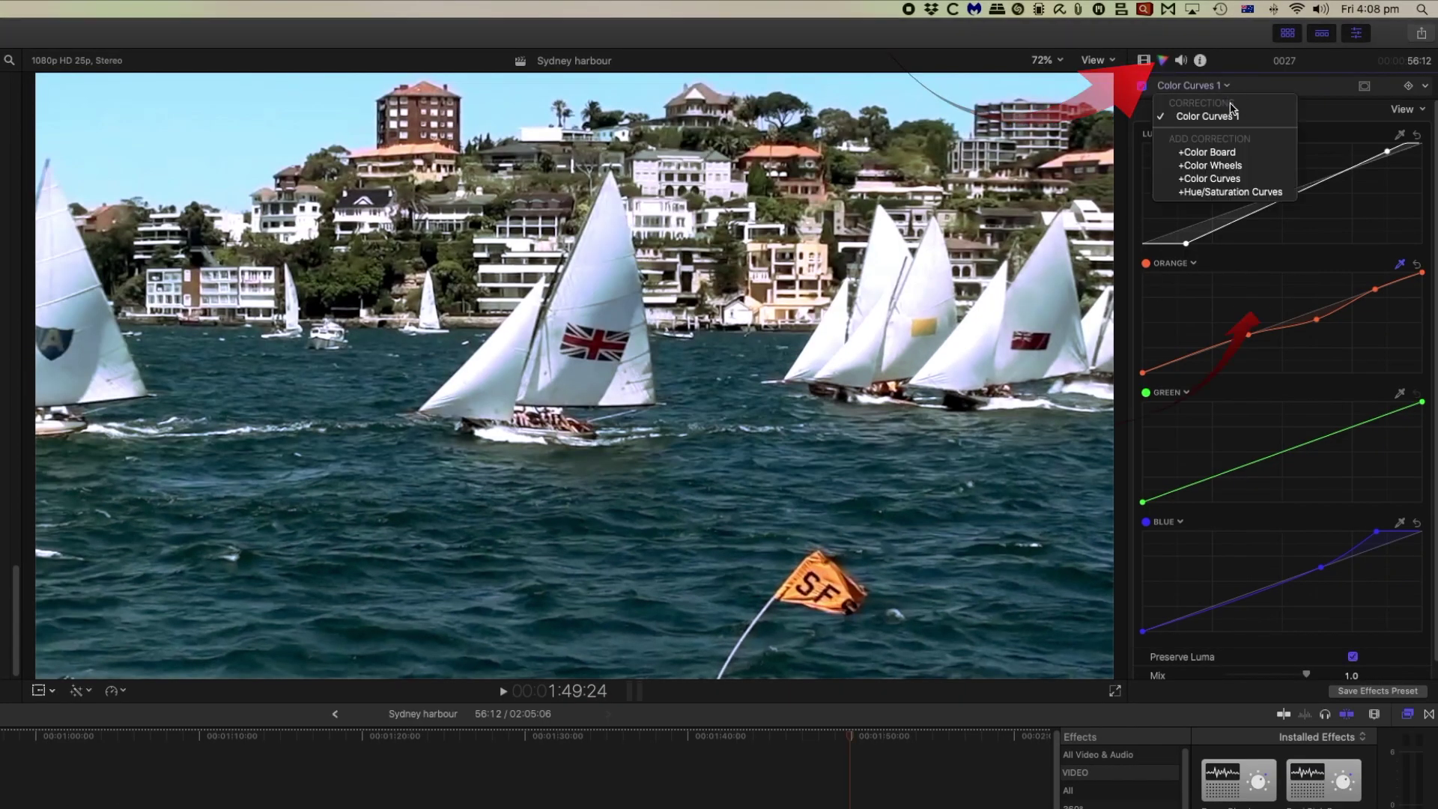
{"action": "left_click", "coordinate": [1238, 194]}
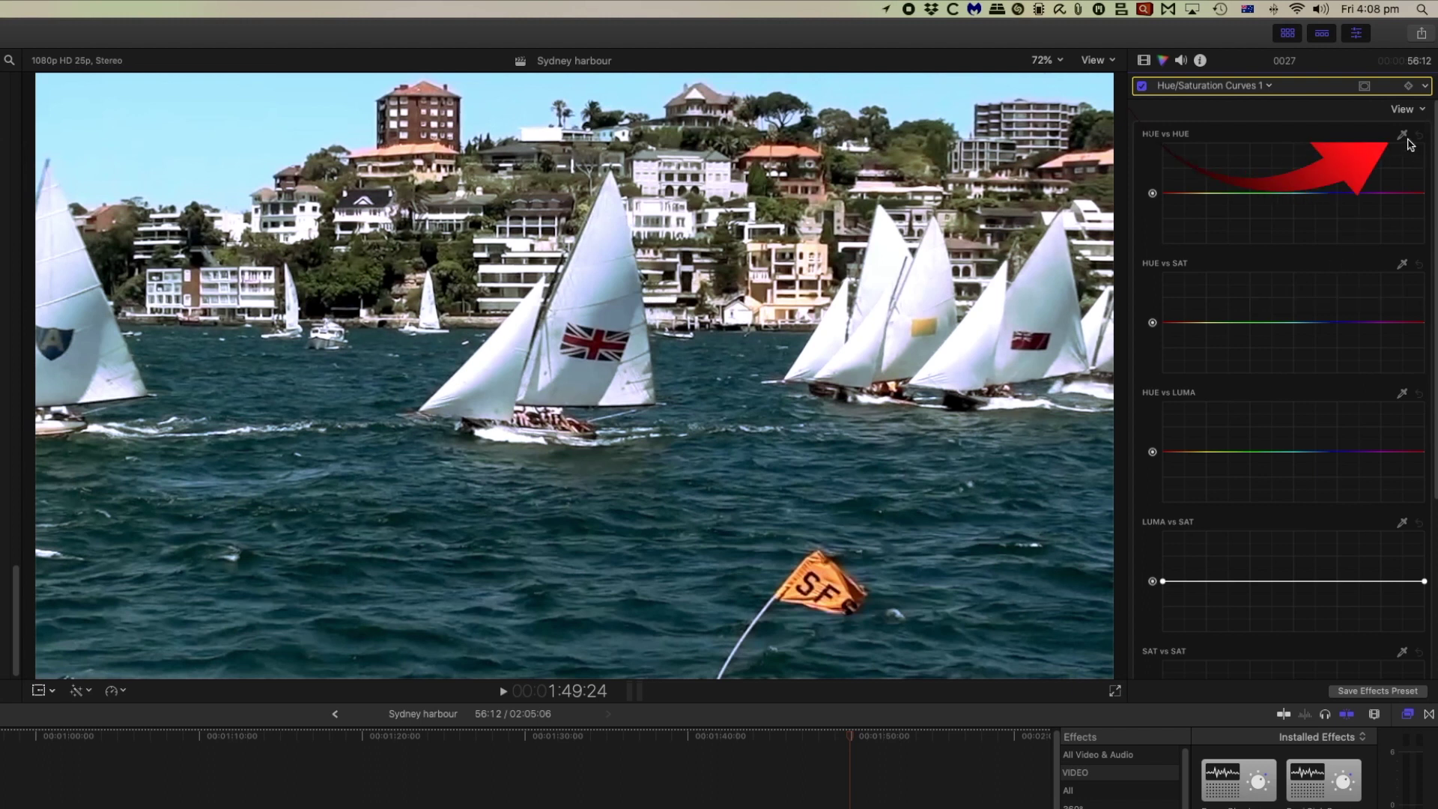
{"action": "left_click", "coordinate": [1402, 136]}
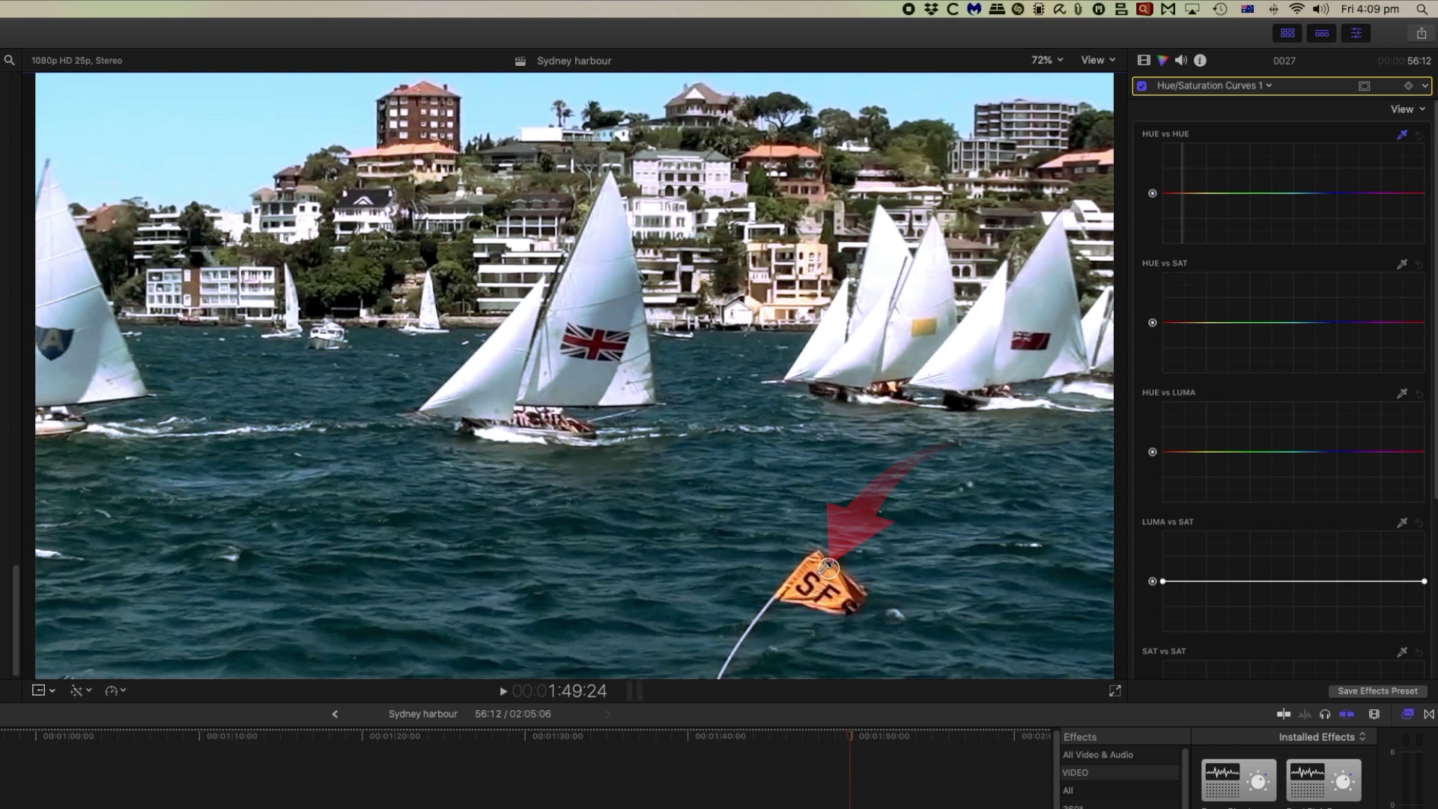
{"action": "left_click", "coordinate": [828, 567]}
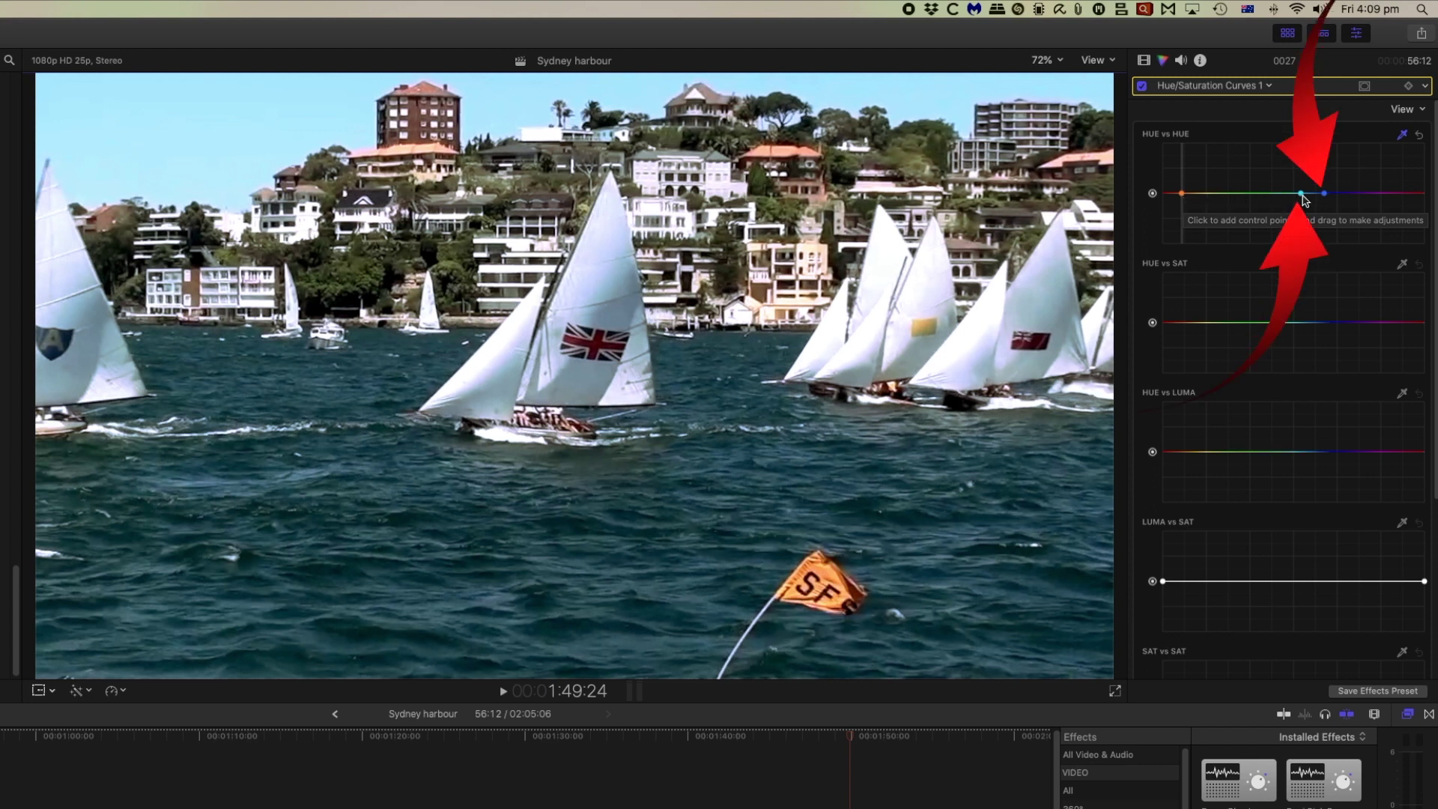
Reposition the outer Hue vs Hue control points to yellow and purple, and shift the orange point to make the flag redder
{"action": "left_click_drag", "start_coordinate": [1302, 194], "coordinate": [1208, 194]}
{"action": "left_click", "coordinate": [1324, 194]}
{"action": "left_click_drag", "start_coordinate": [1325, 194], "coordinate": [1362, 194]}
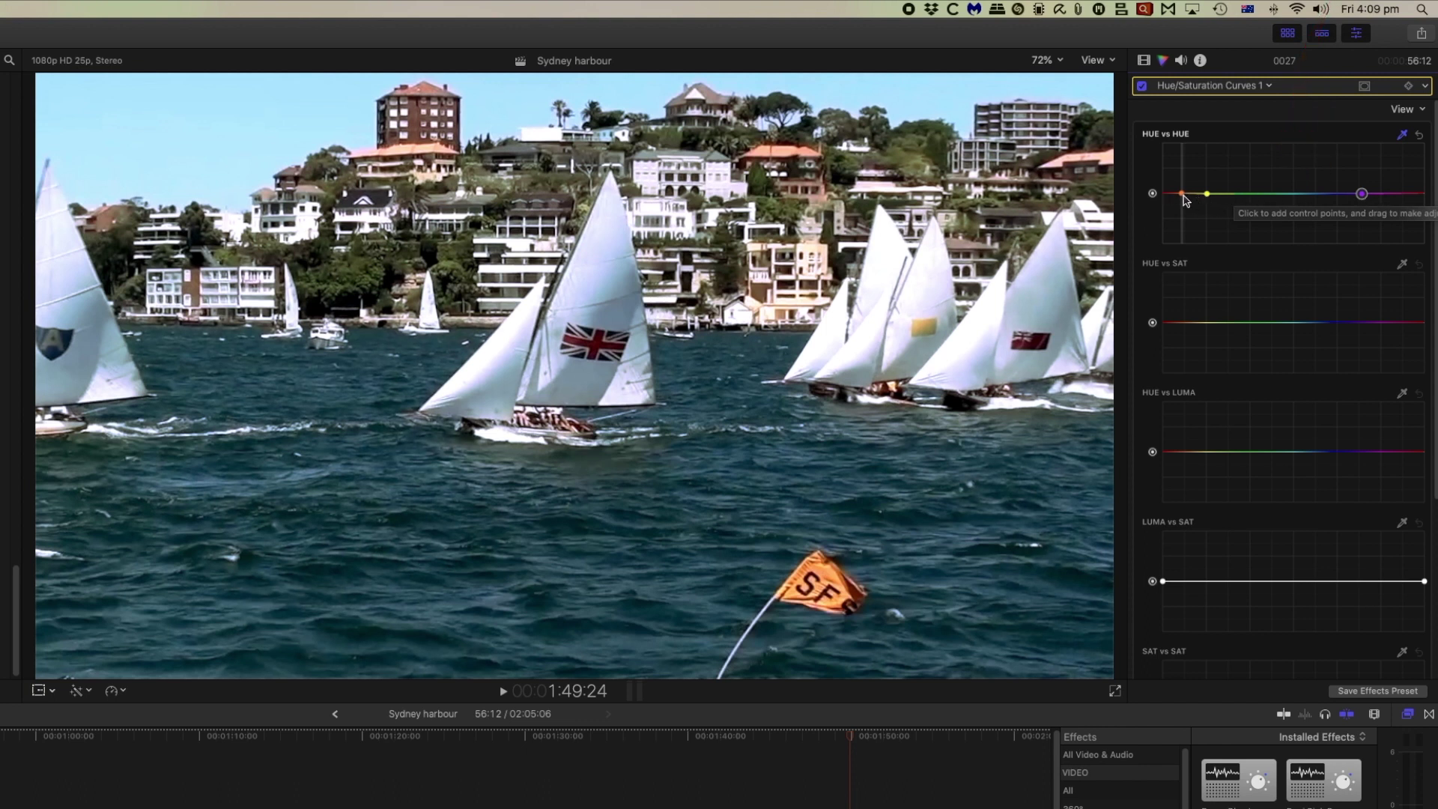
{"action": "left_click", "coordinate": [1184, 195]}
{"action": "left_click_drag", "start_coordinate": [1183, 197], "coordinate": [1183, 229]}
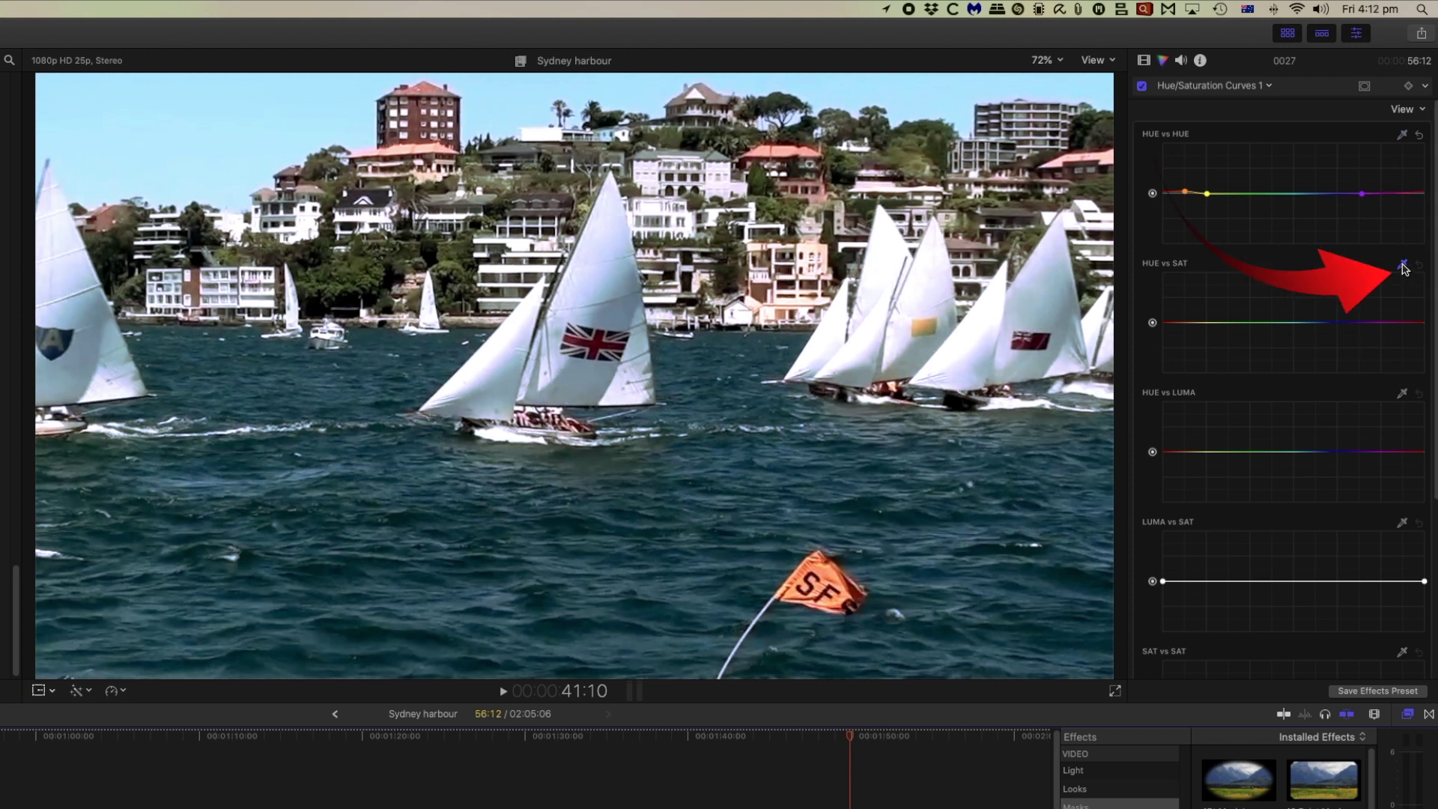
Sample the sky for the Hue vs Sat curve, move the outer control points closer to the blue one, and raise the blue point strongly
{"action": "left_click_drag", "start_coordinate": [168, 111], "coordinate": [184, 127]}
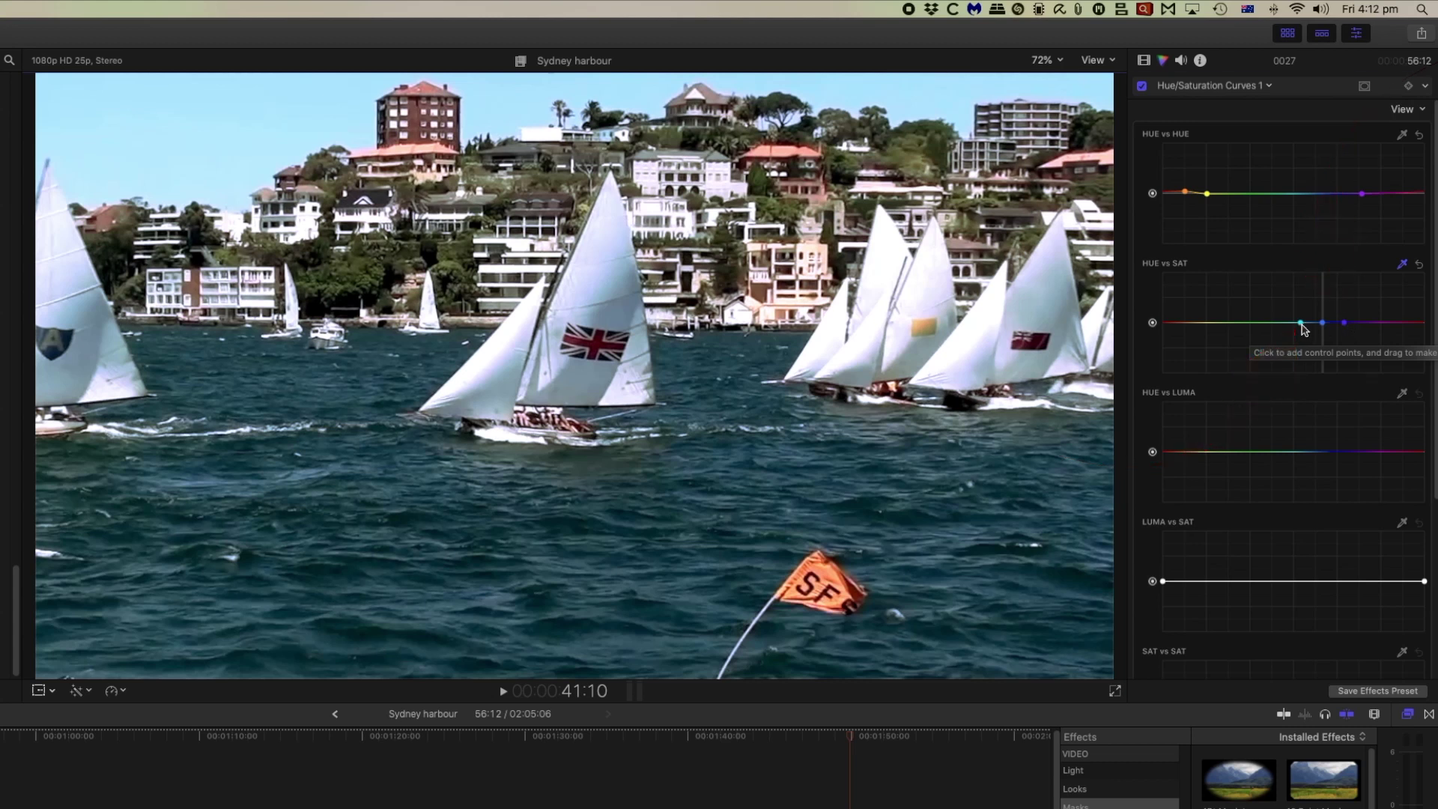
{"action": "left_click", "coordinate": [1306, 323]}
{"action": "left_click", "coordinate": [1344, 323]}
{"action": "left_click_drag", "start_coordinate": [1342, 324], "coordinate": [1338, 325]}
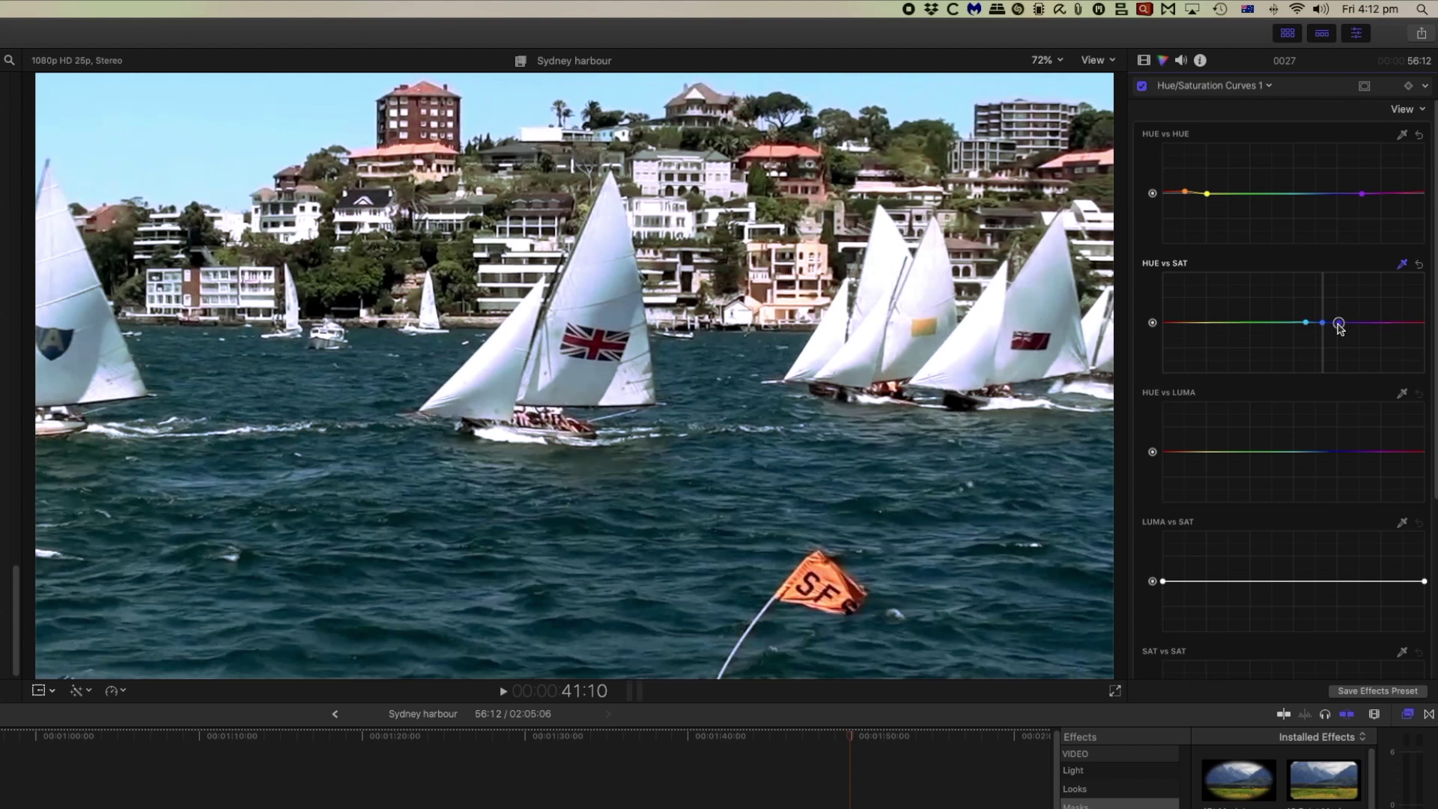
{"action": "left_click", "coordinate": [1324, 323]}
{"action": "mouse_move", "coordinate": [1324, 323]}
{"action": "left_mouse_down"}
{"action": "mouse_move", "coordinate": [1326, 250]}
{"action": "mouse_move", "coordinate": [1324, 357]}
{"action": "mouse_move", "coordinate": [1326, 281]}
{"action": "left_mouse_up"}
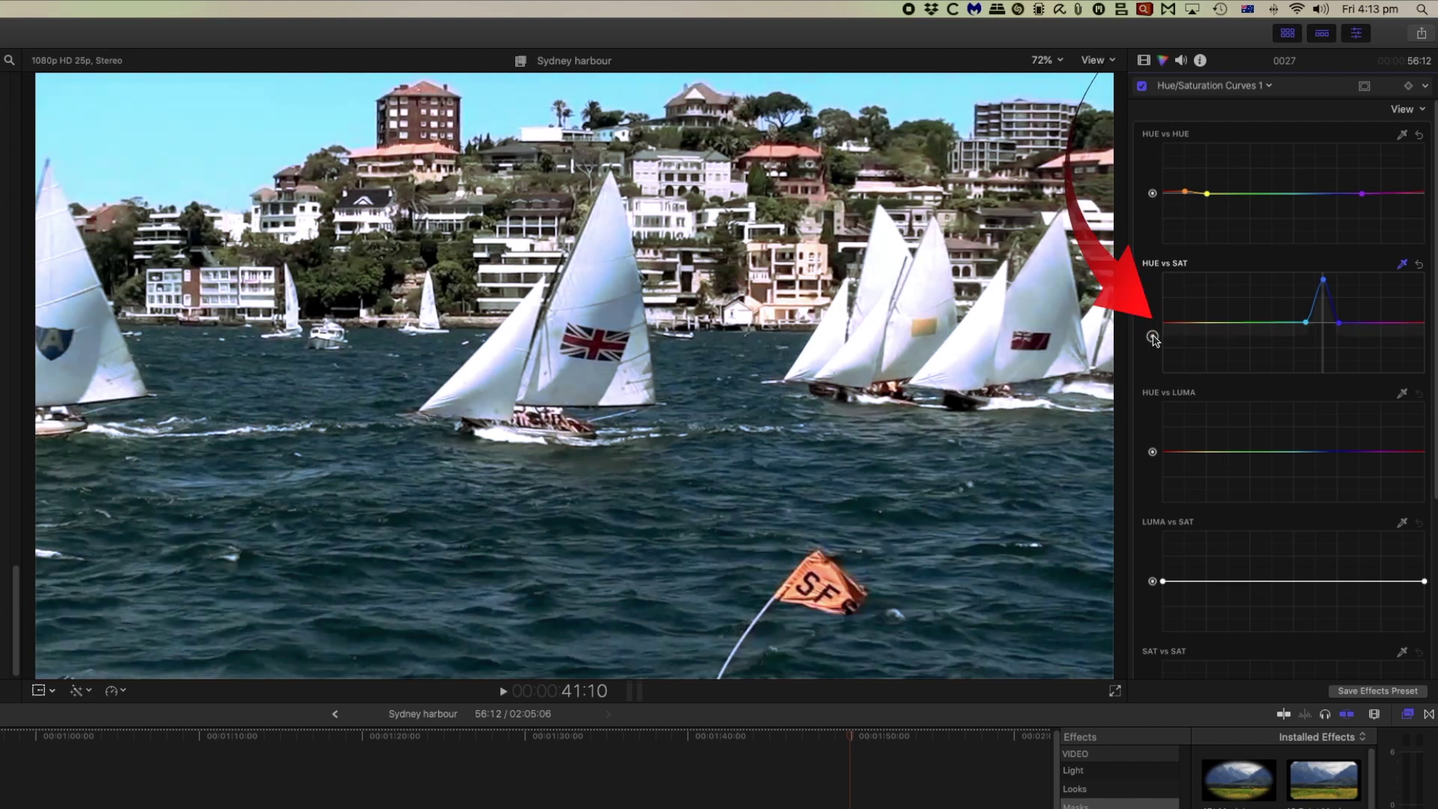
Lower the whole Hue vs Sat curve to drain the unsampled hues, and return it to its neutral level
{"action": "left_click_drag", "start_coordinate": [1154, 341], "coordinate": [1155, 367]}
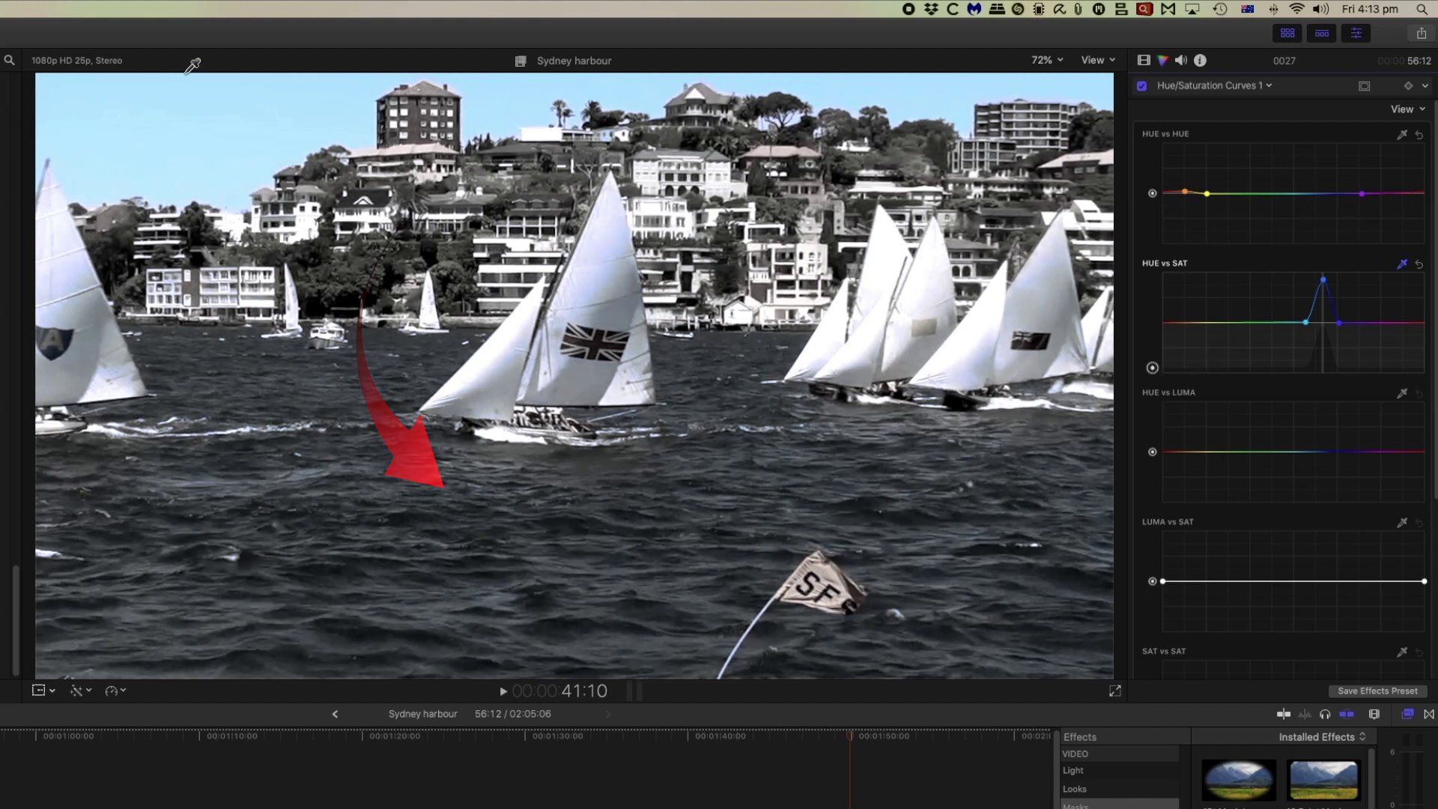
{"action": "left_click_drag", "start_coordinate": [1153, 368], "coordinate": [1153, 326]}
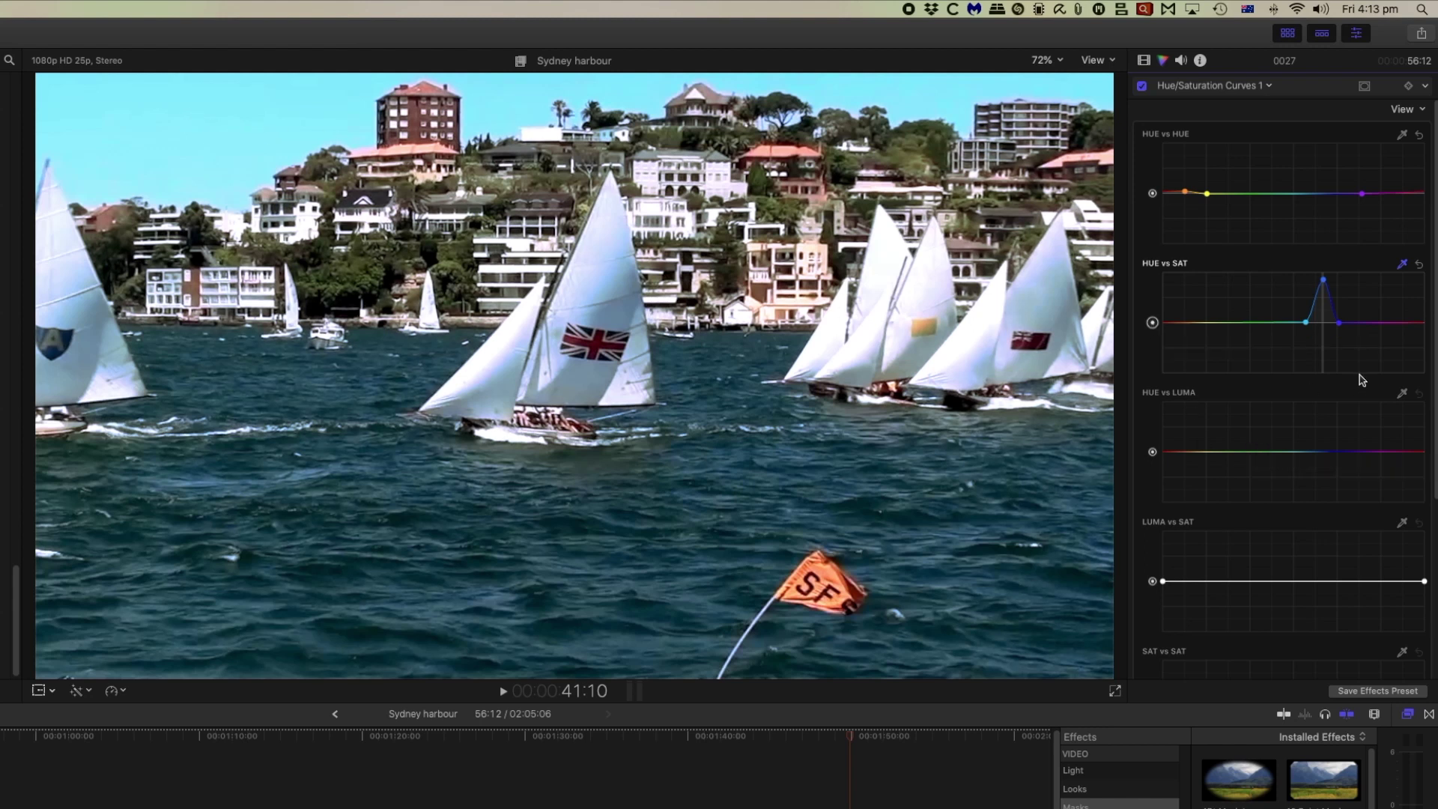
Sample the sky for the Hue vs Luma curve and lower the blue control point slightly to darken the sky
{"action": "left_click", "coordinate": [1403, 393]}
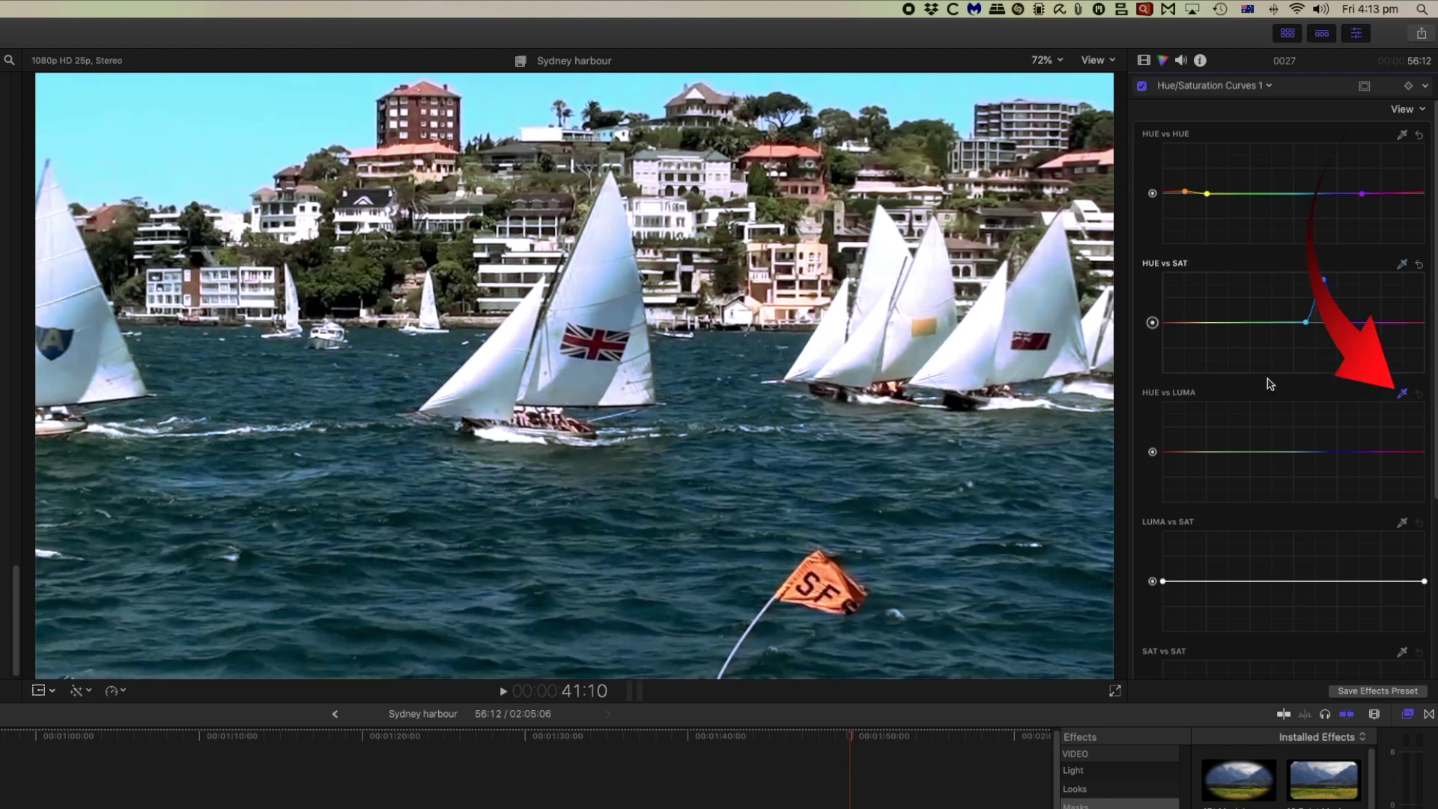
{"action": "left_click", "coordinate": [170, 113]}
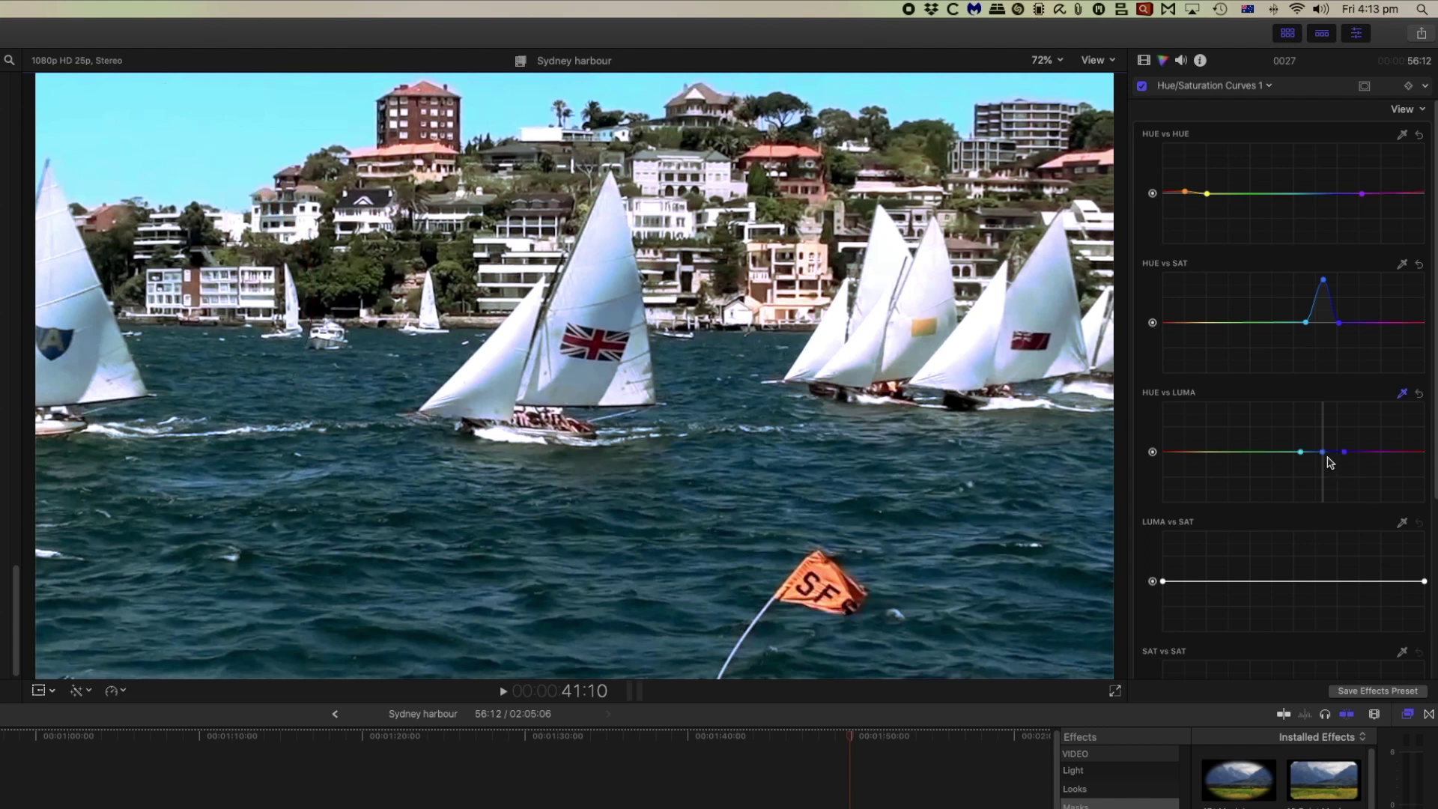
{"action": "mouse_move", "coordinate": [1324, 452]}
{"action": "left_mouse_down"}
{"action": "mouse_move", "coordinate": [1324, 428]}
{"action": "mouse_move", "coordinate": [1323, 482]}
{"action": "mouse_move", "coordinate": [1325, 465]}
{"action": "left_mouse_up"}
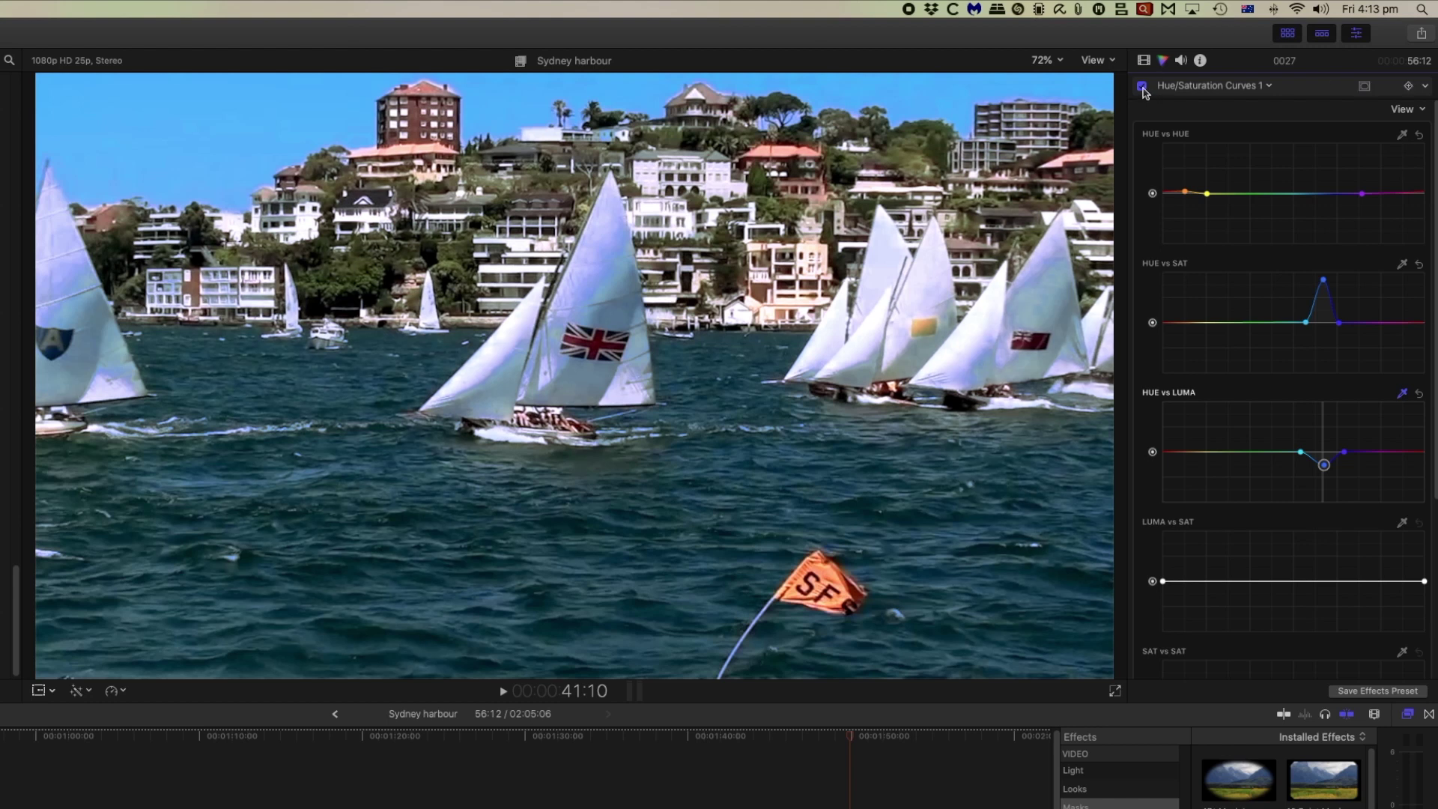
Compare clip 0027 with the Hue/Saturation Curves 1 effect turned off and back on
{"action": "left_click", "coordinate": [1142, 87]}
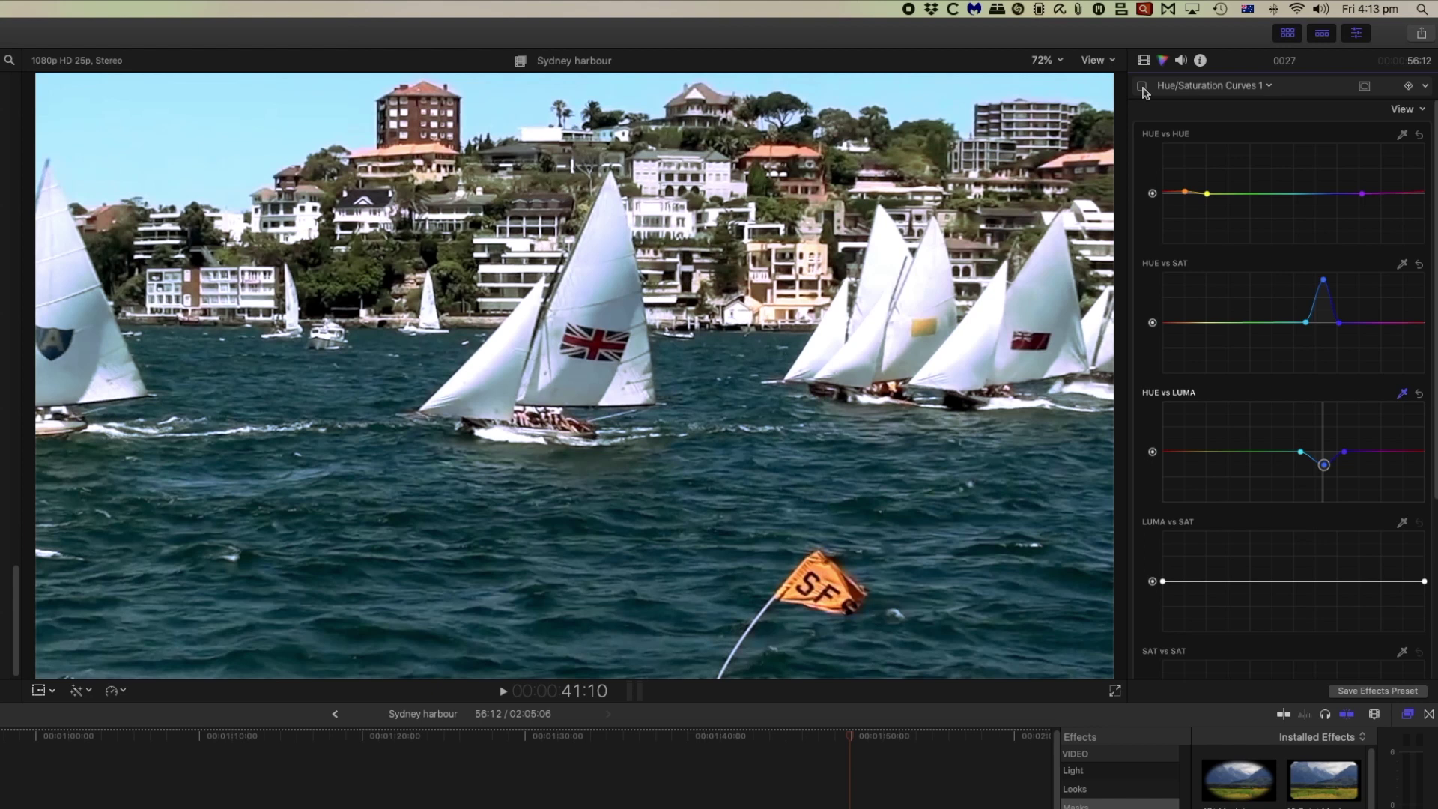
{"action": "left_click", "coordinate": [1142, 87]}
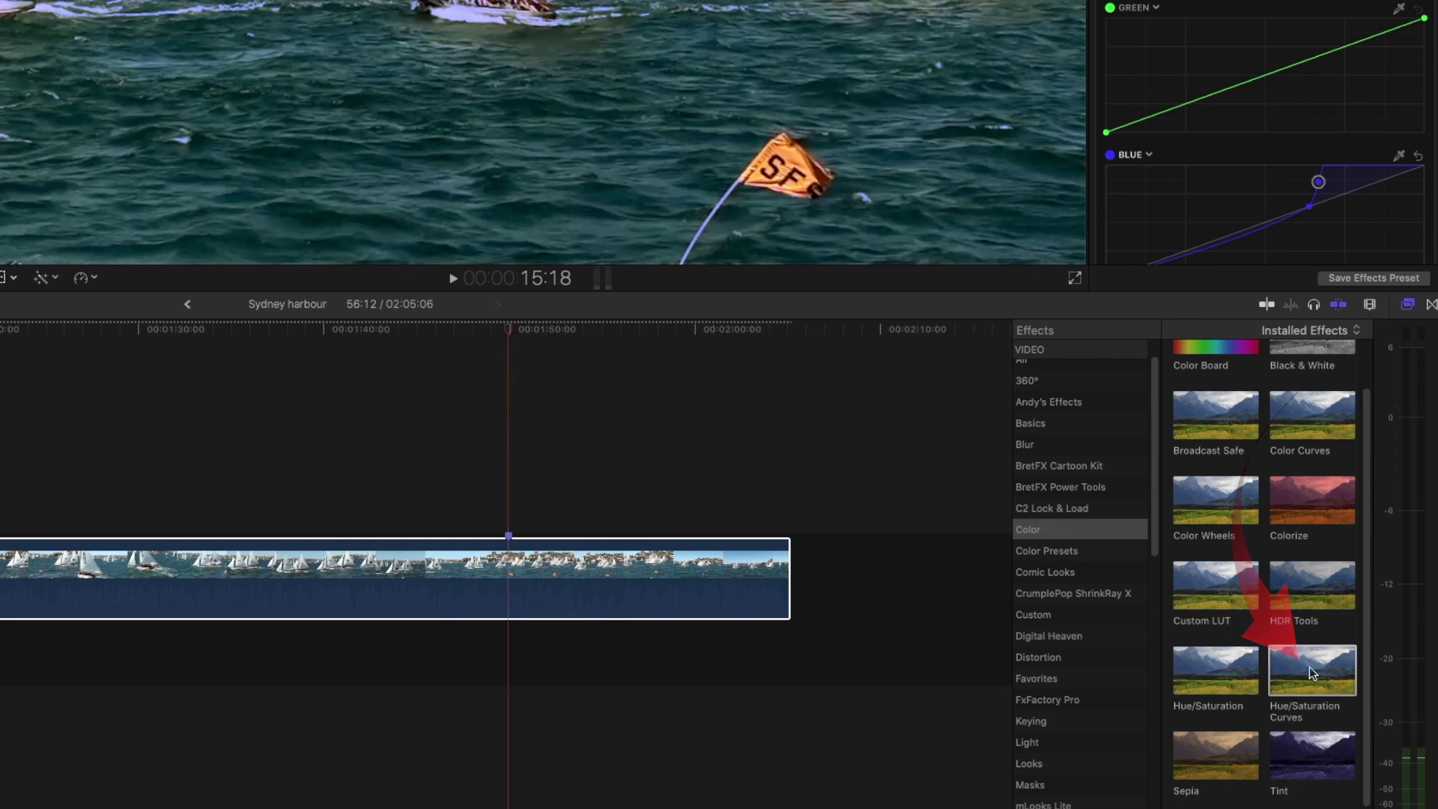
Apply another Hue/Saturation Curves effect to clip 0027 and add a shape mask to it
{"action": "left_click_drag", "start_coordinate": [1287, 677], "coordinate": [577, 584]}
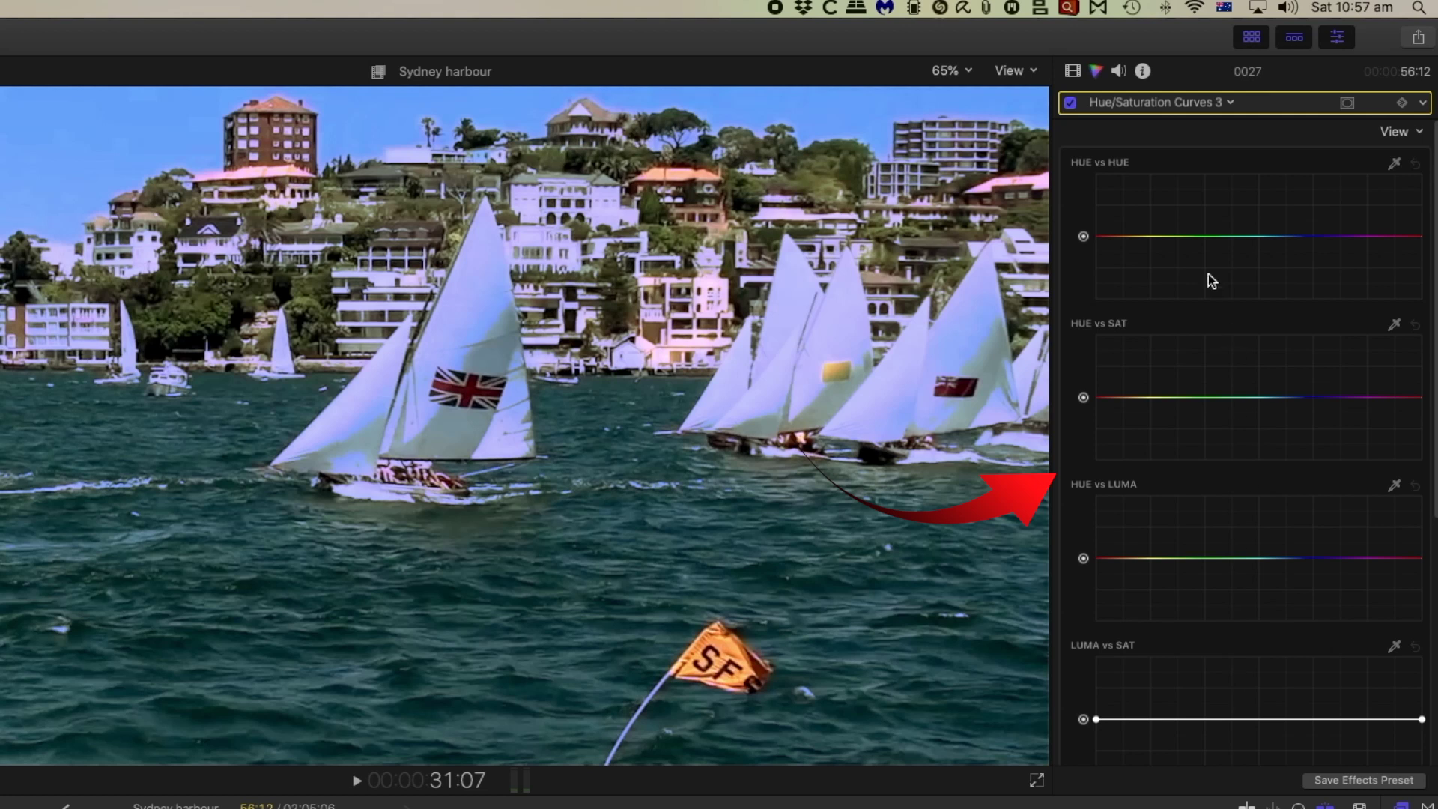
{"action": "left_click", "coordinate": [1347, 103]}
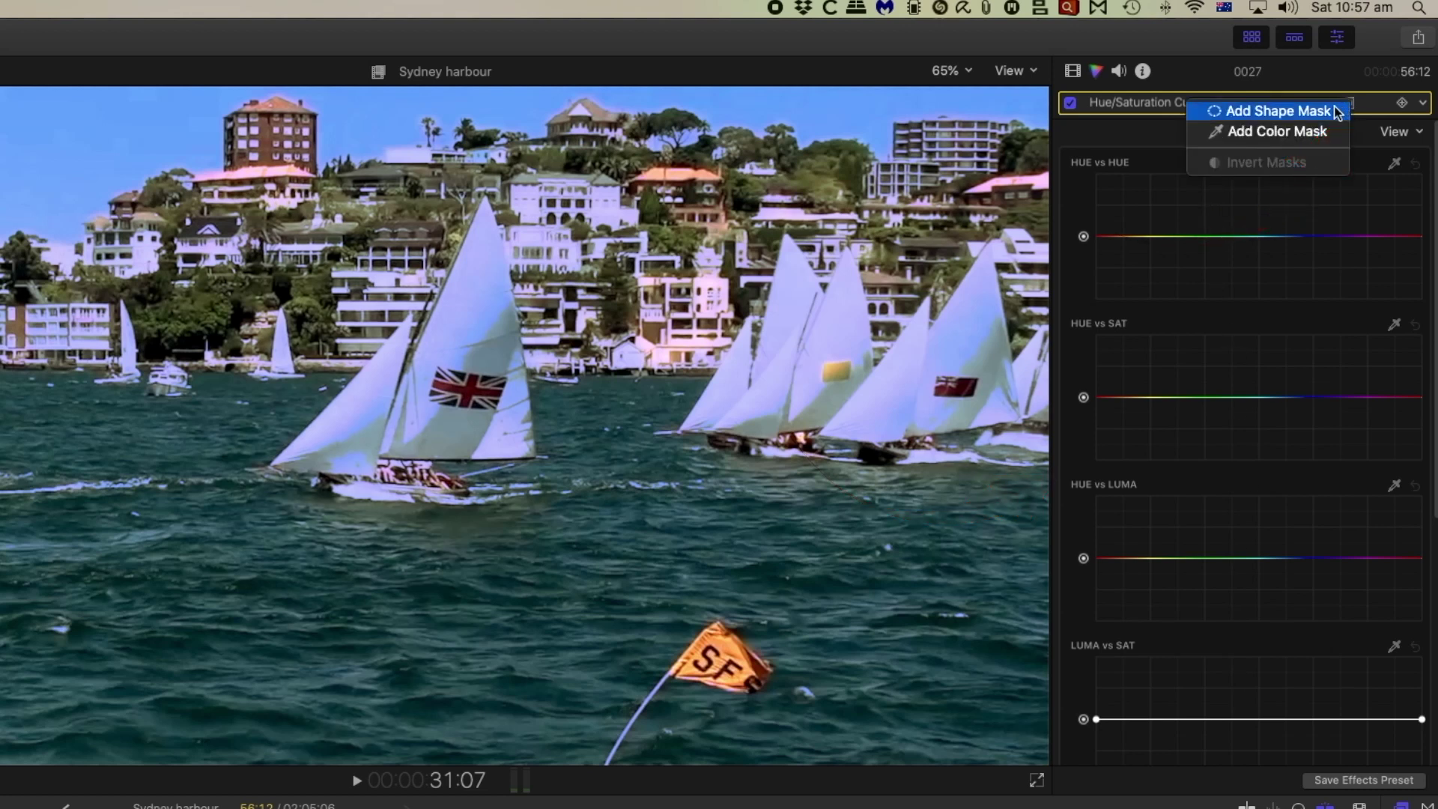
{"action": "left_click", "coordinate": [1338, 111]}
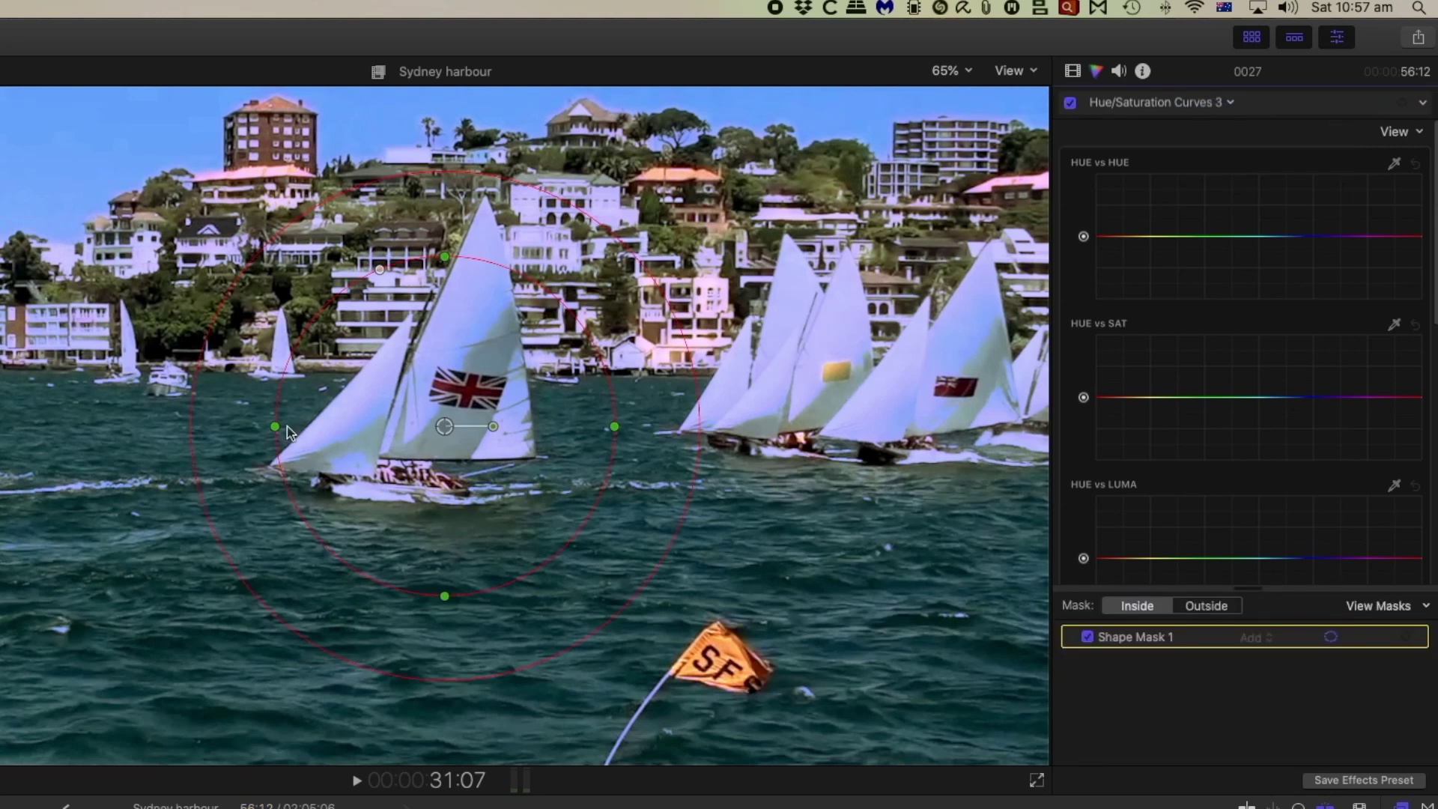
Enlarge, tilt and reposition the shape mask over the boats and water below the skyline, and narrow its soft edge
{"action": "left_click_drag", "start_coordinate": [312, 270], "coordinate": [167, 259]}
{"action": "left_click_drag", "start_coordinate": [445, 597], "coordinate": [445, 739]}
{"action": "left_click_drag", "start_coordinate": [100, 426], "coordinate": [3, 426]}
{"action": "left_click_drag", "start_coordinate": [493, 426], "coordinate": [418, 524]}
{"action": "left_click_drag", "start_coordinate": [855, 454], "coordinate": [966, 436]}
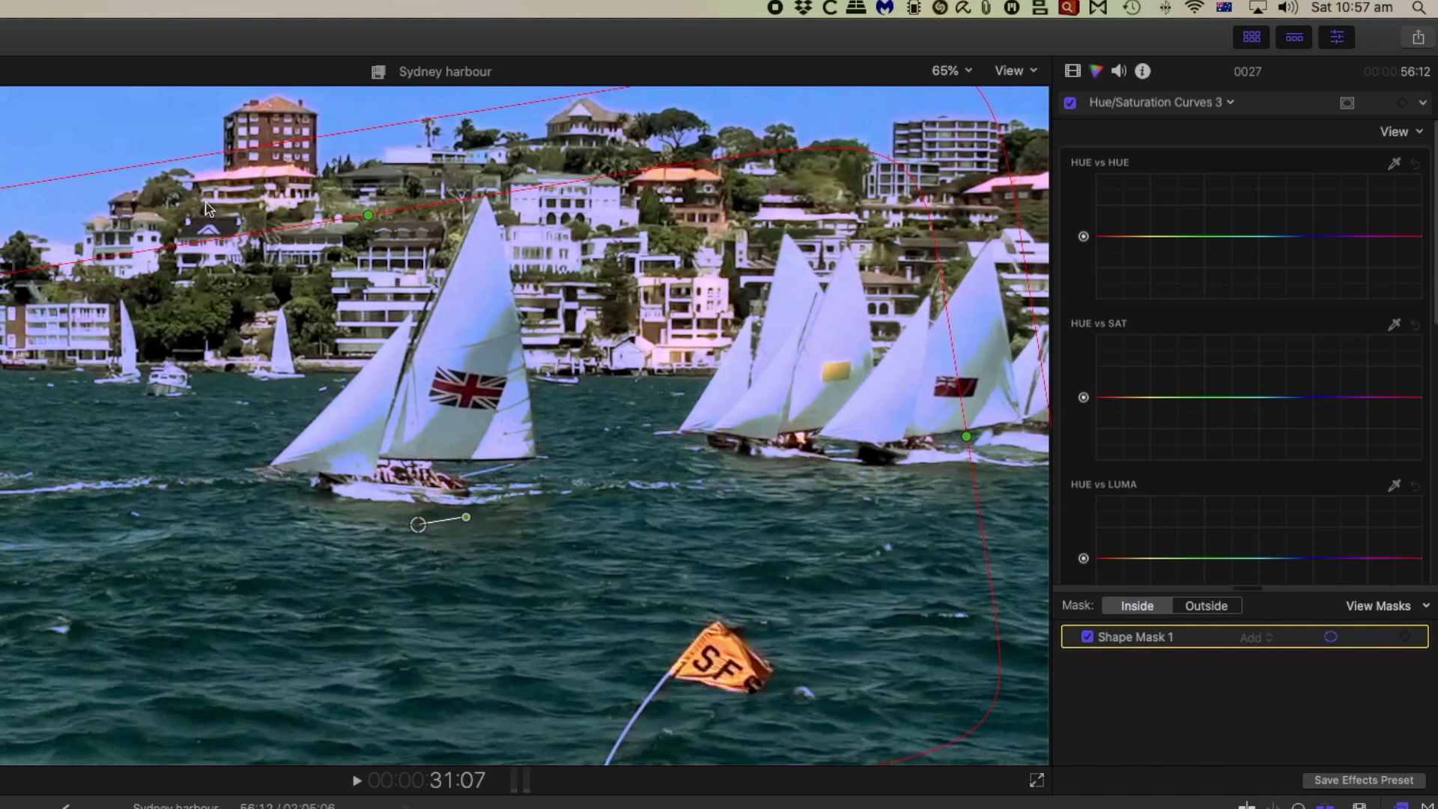
{"action": "left_click_drag", "start_coordinate": [333, 215], "coordinate": [311, 197]}
{"action": "left_click_drag", "start_coordinate": [431, 326], "coordinate": [480, 328]}
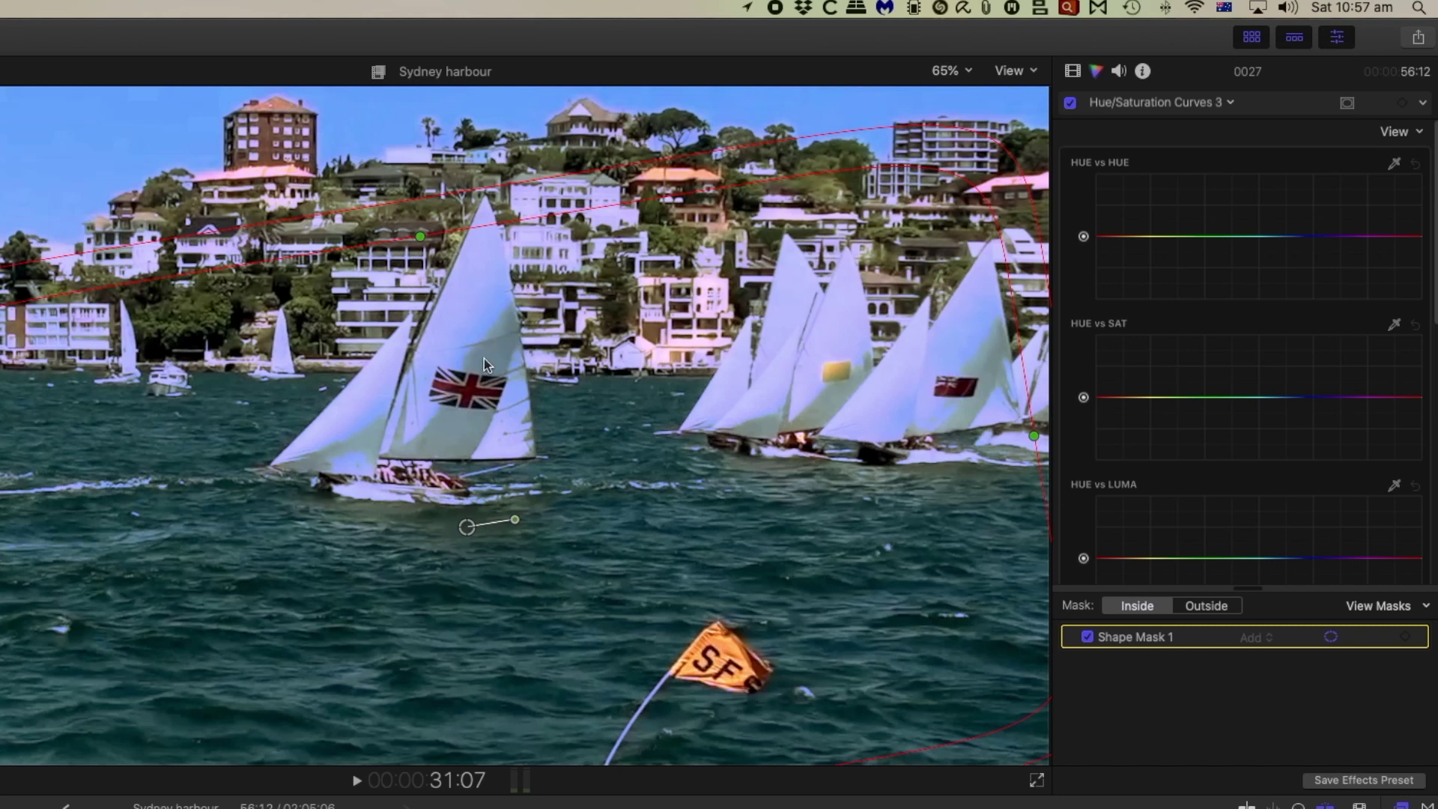
Sample the white sail with the yellow patch for the Hue vs Luma curve and raise the middle control point slightly
{"action": "scroll", "coordinate": [1328, 367], "scroll_direction": "down", "scroll_amount": 3}
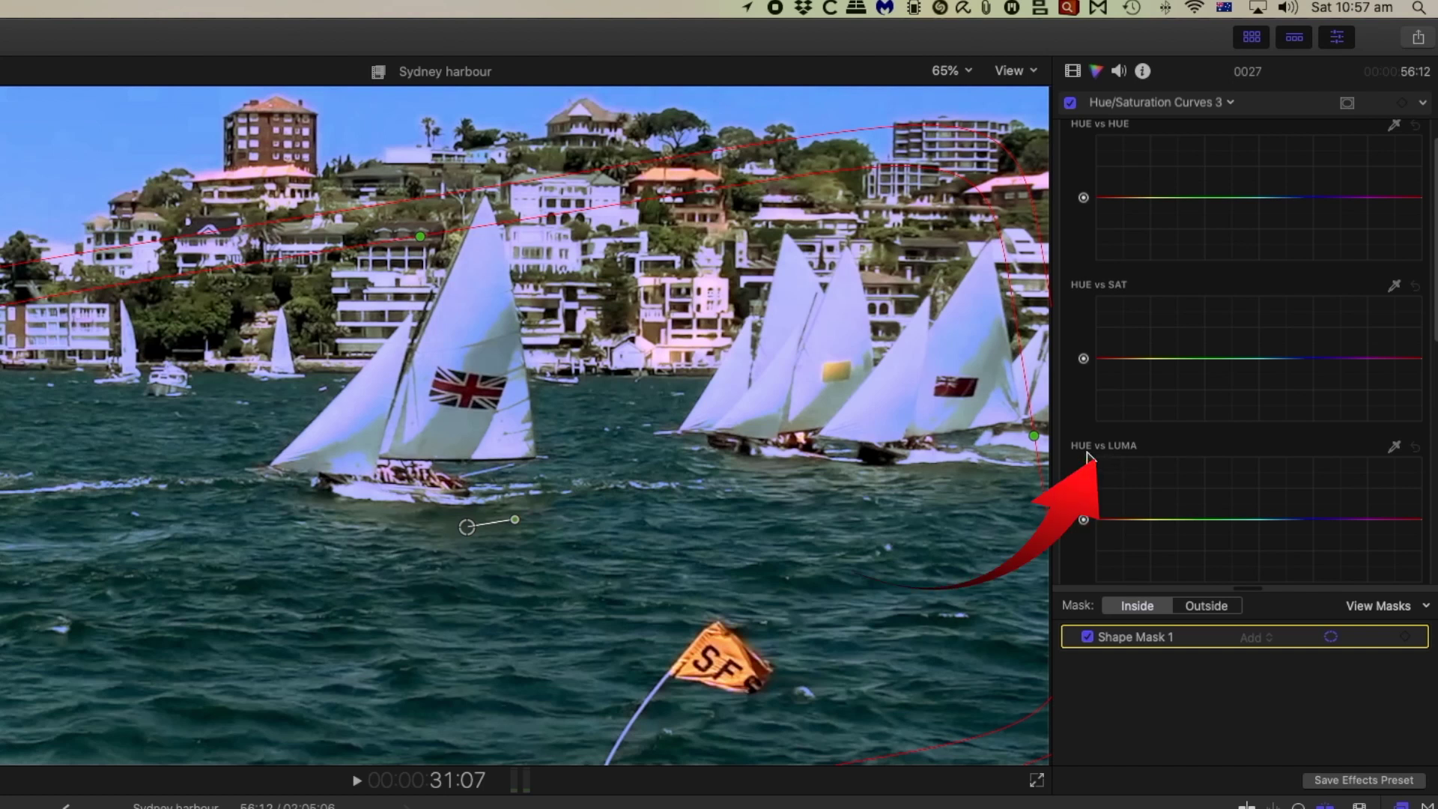
{"action": "left_click", "coordinate": [1395, 446]}
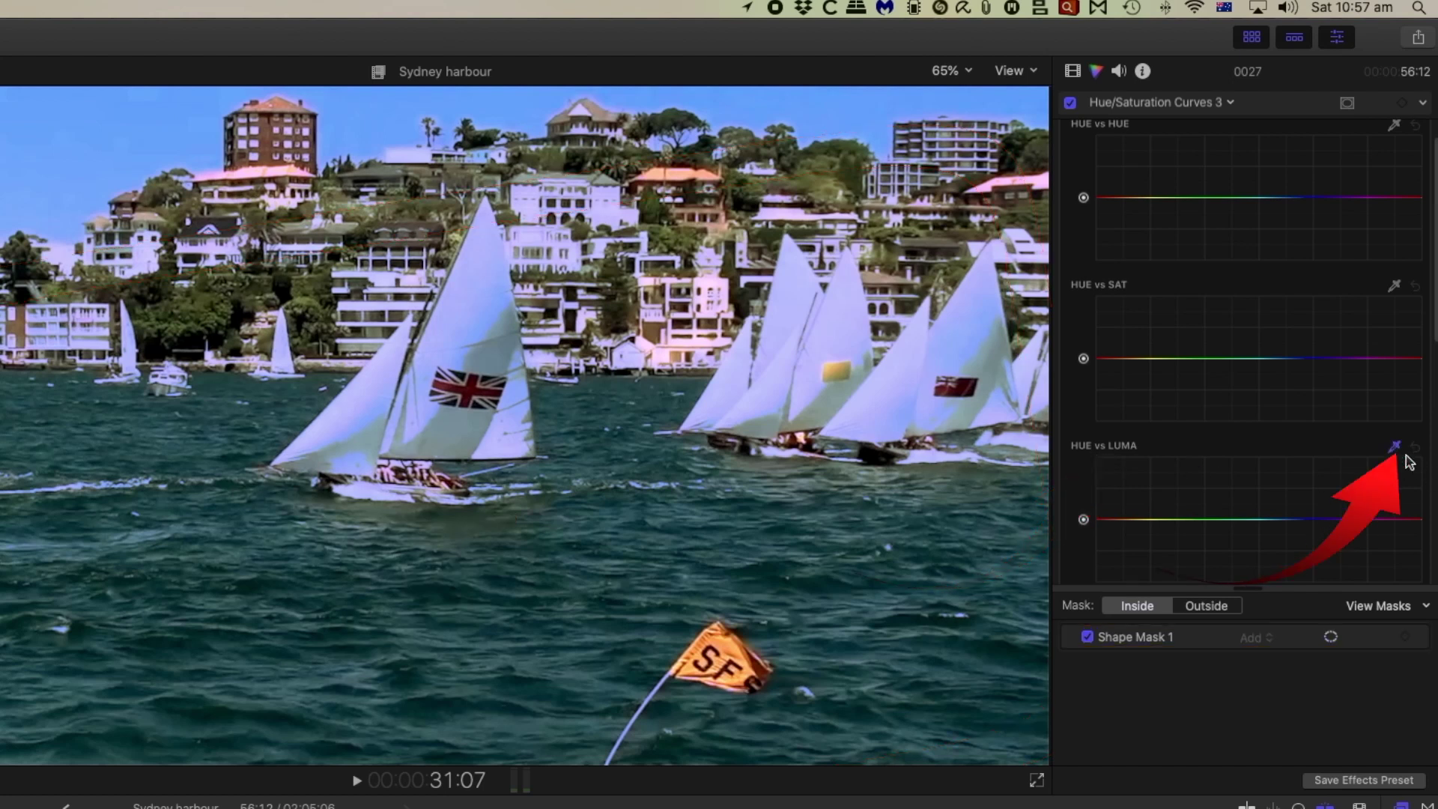
{"action": "left_click", "coordinate": [834, 330]}
{"action": "left_click", "coordinate": [832, 341]}
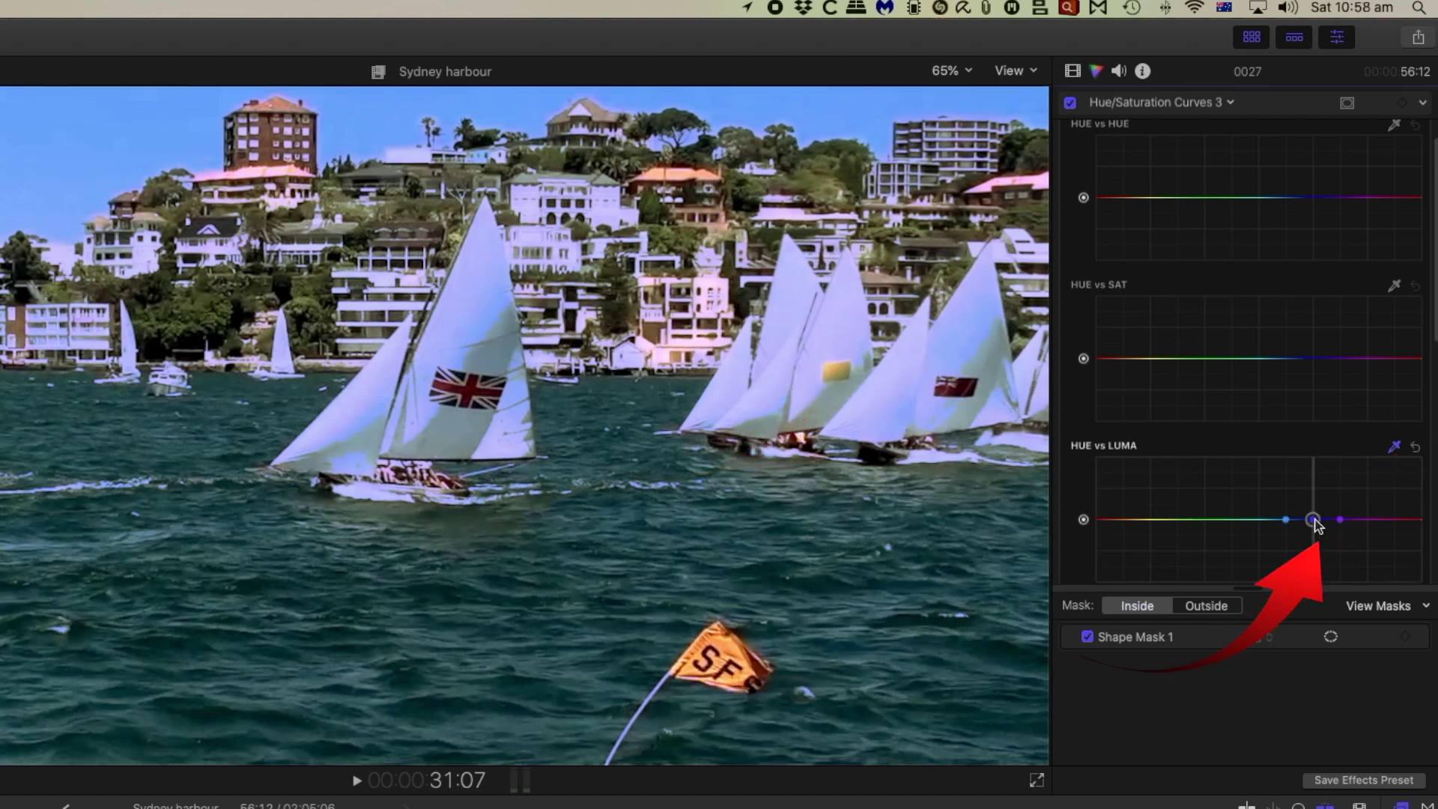
{"action": "left_click_drag", "start_coordinate": [1315, 518], "coordinate": [1320, 508]}
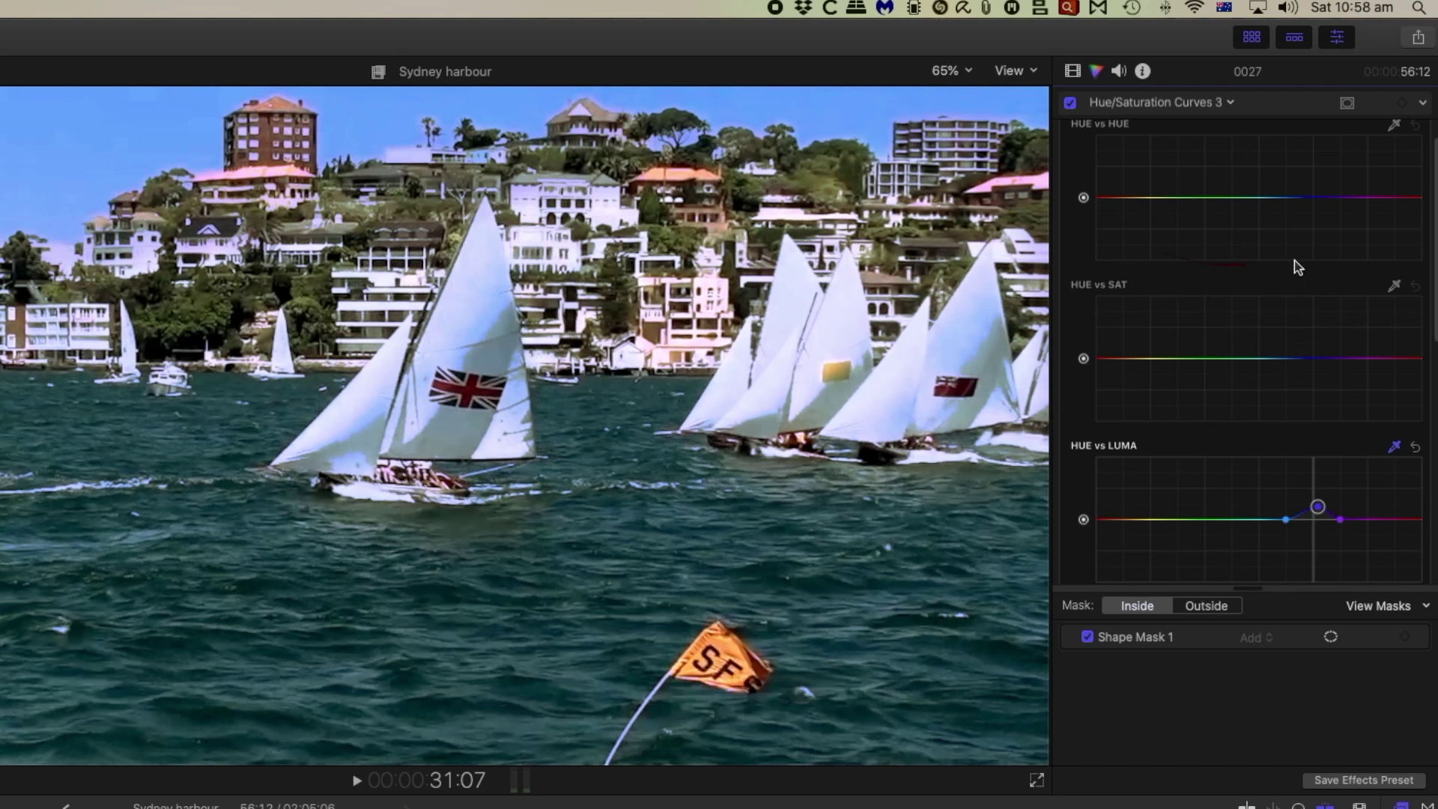
Sample the water for the Hue vs Hue curve and lower the cyan control point slightly to make the water bluer
{"action": "left_click", "coordinate": [1395, 126]}
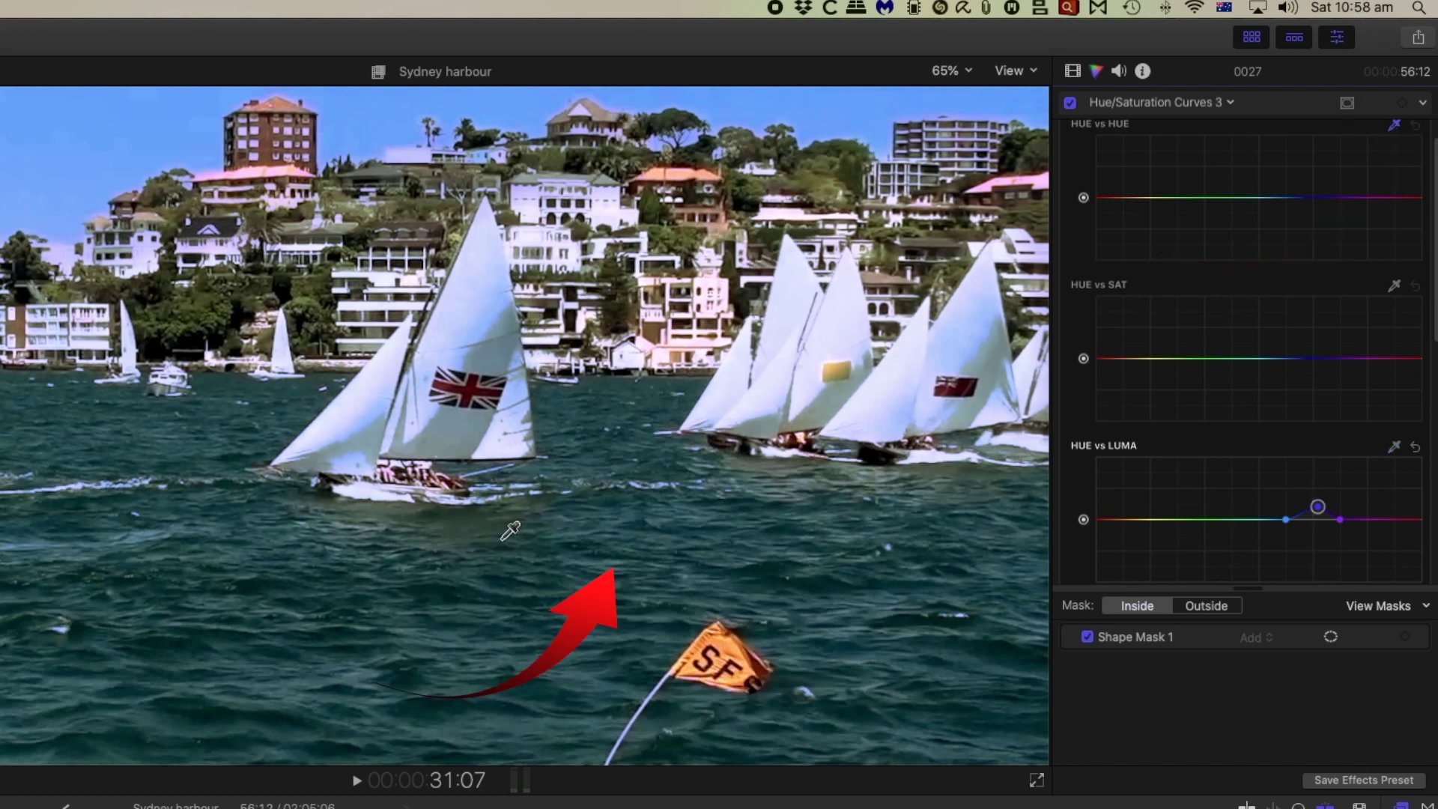
{"action": "left_click", "coordinate": [628, 548]}
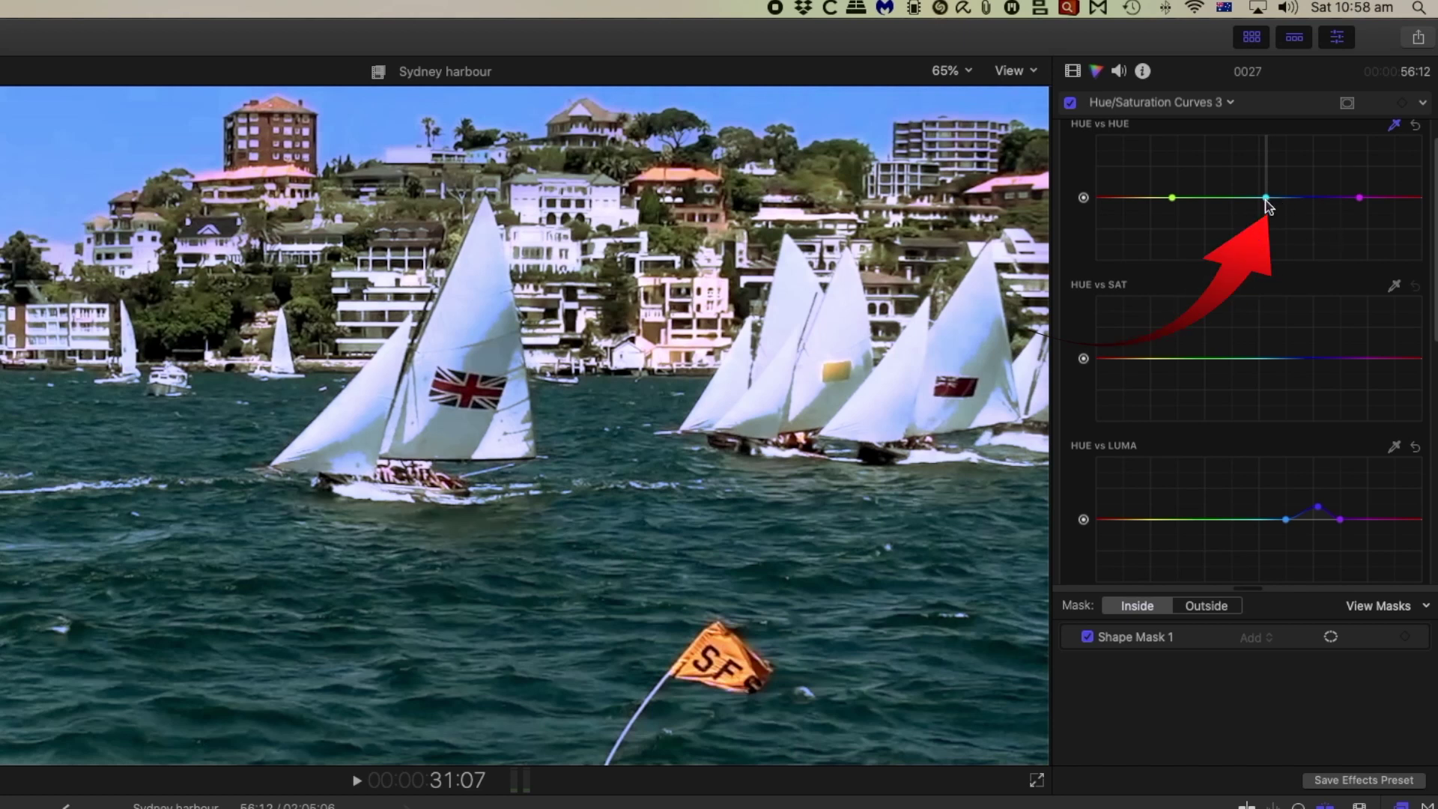
{"action": "left_click_drag", "start_coordinate": [1268, 199], "coordinate": [1269, 208]}
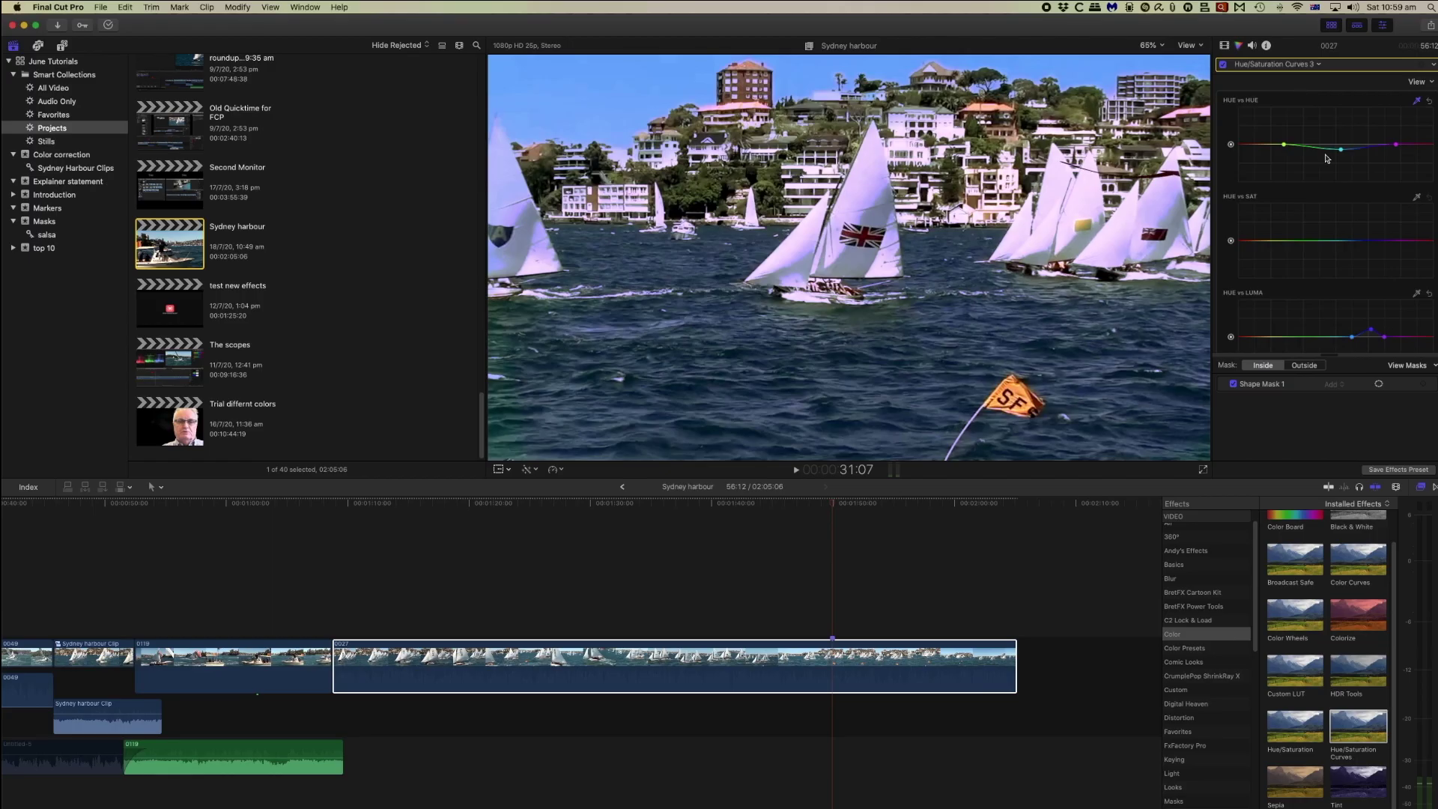
Expand the inspector, sample the distant water for the Luma vs Sat curve, add three control points and raise the middle one
{"action": "double_click", "coordinate": [1305, 54]}
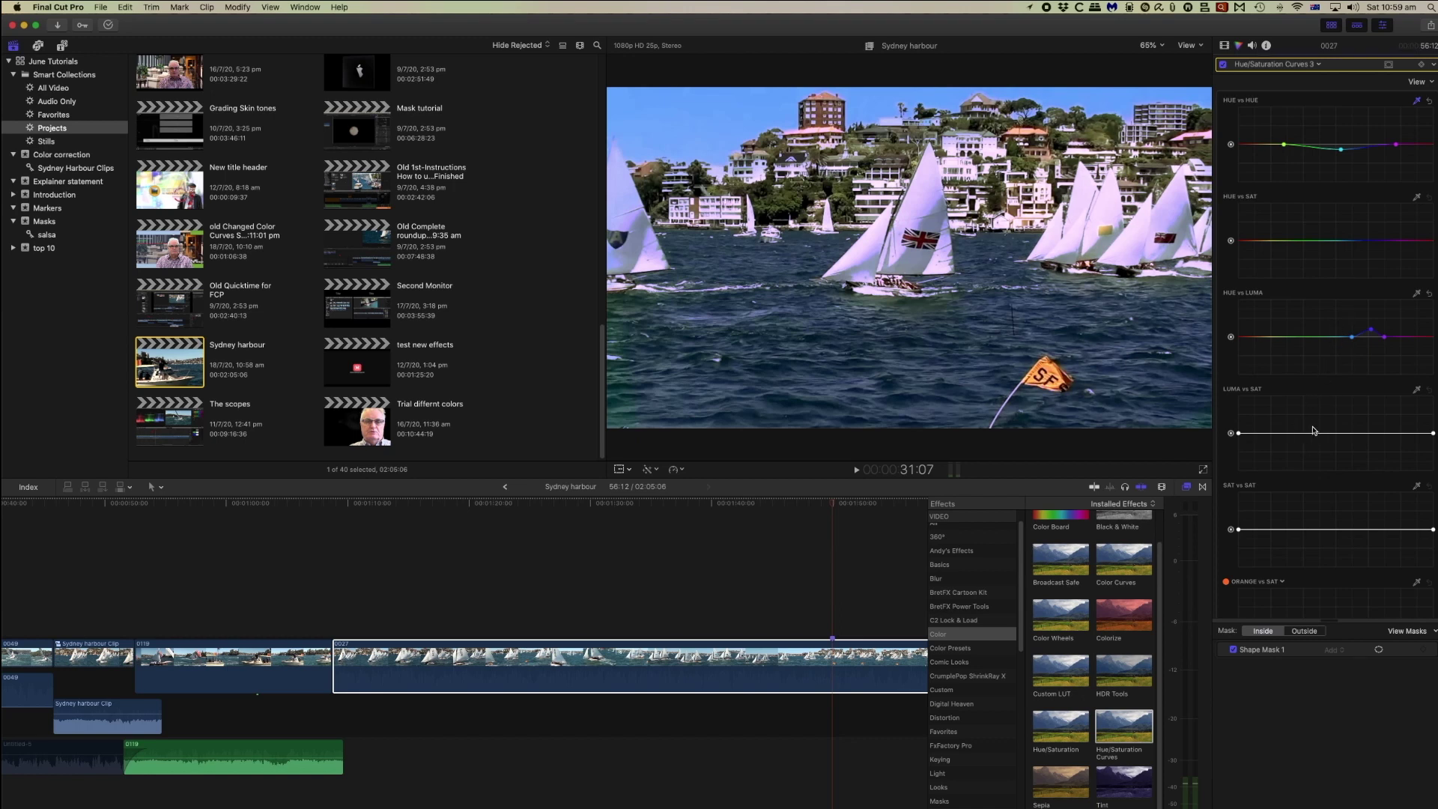
{"action": "scroll", "coordinate": [1314, 563], "scroll_direction": "down", "scroll_amount": 1}
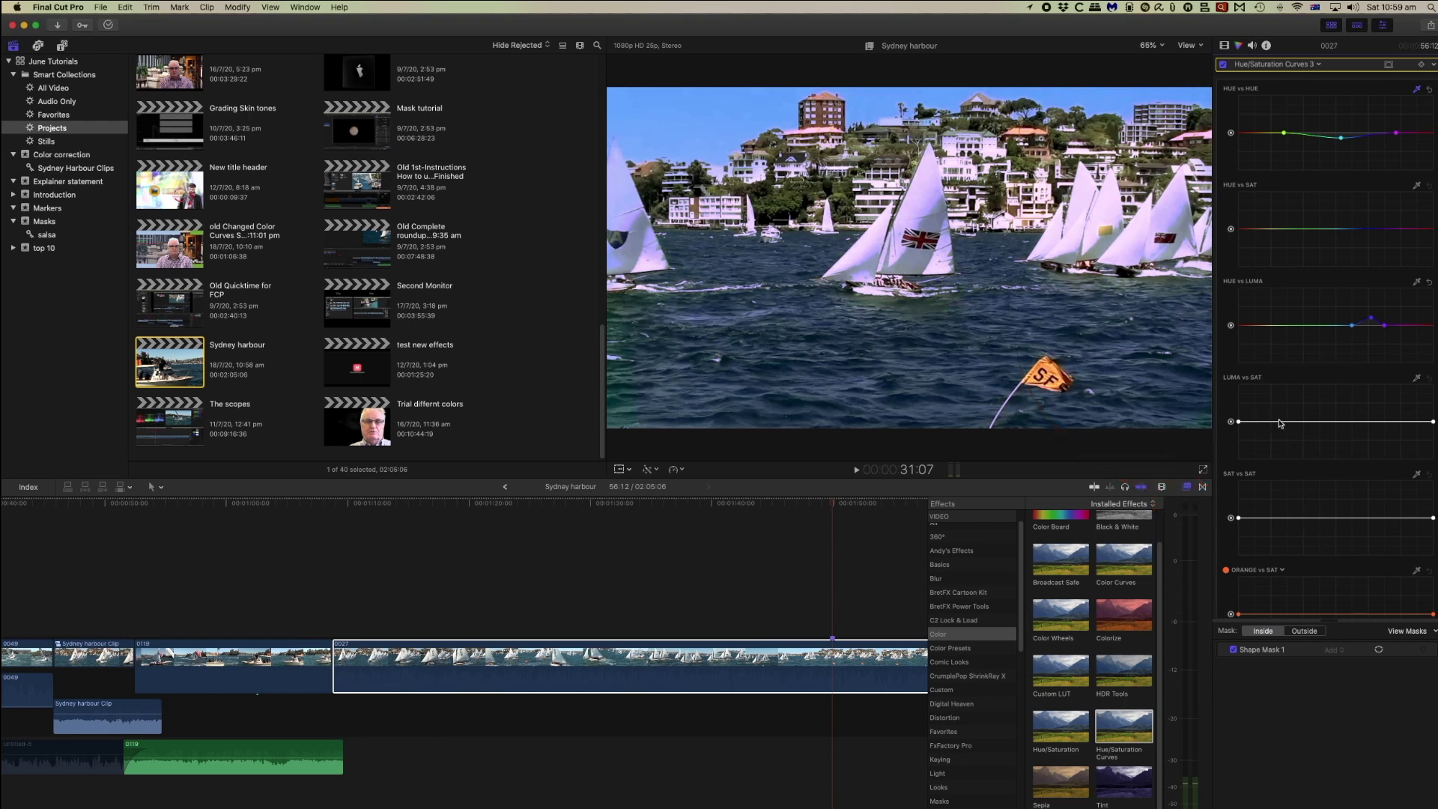
{"action": "scroll", "coordinate": [1271, 519], "scroll_direction": "down", "scroll_amount": 2}
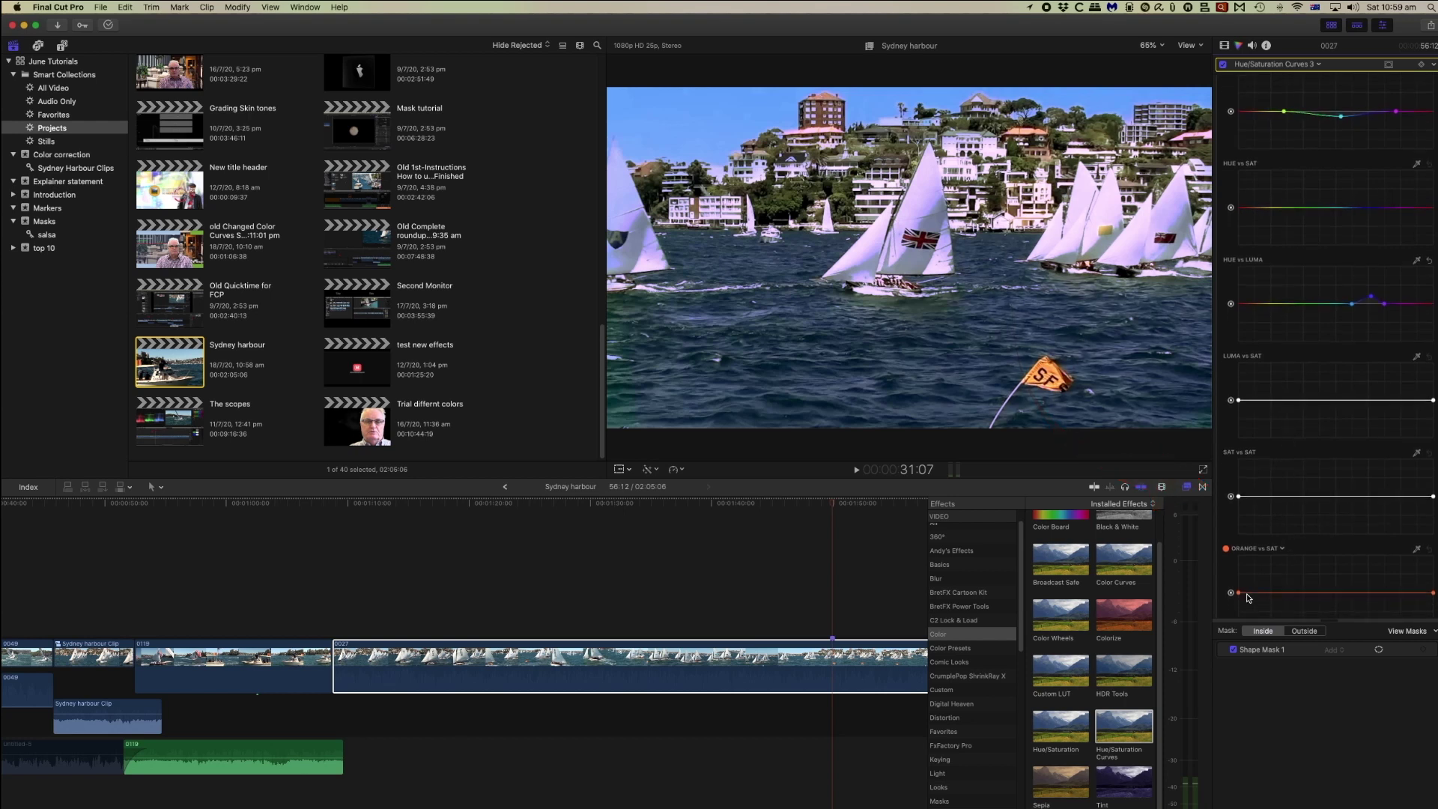
{"action": "scroll", "coordinate": [1272, 558], "scroll_direction": "up", "scroll_amount": 1}
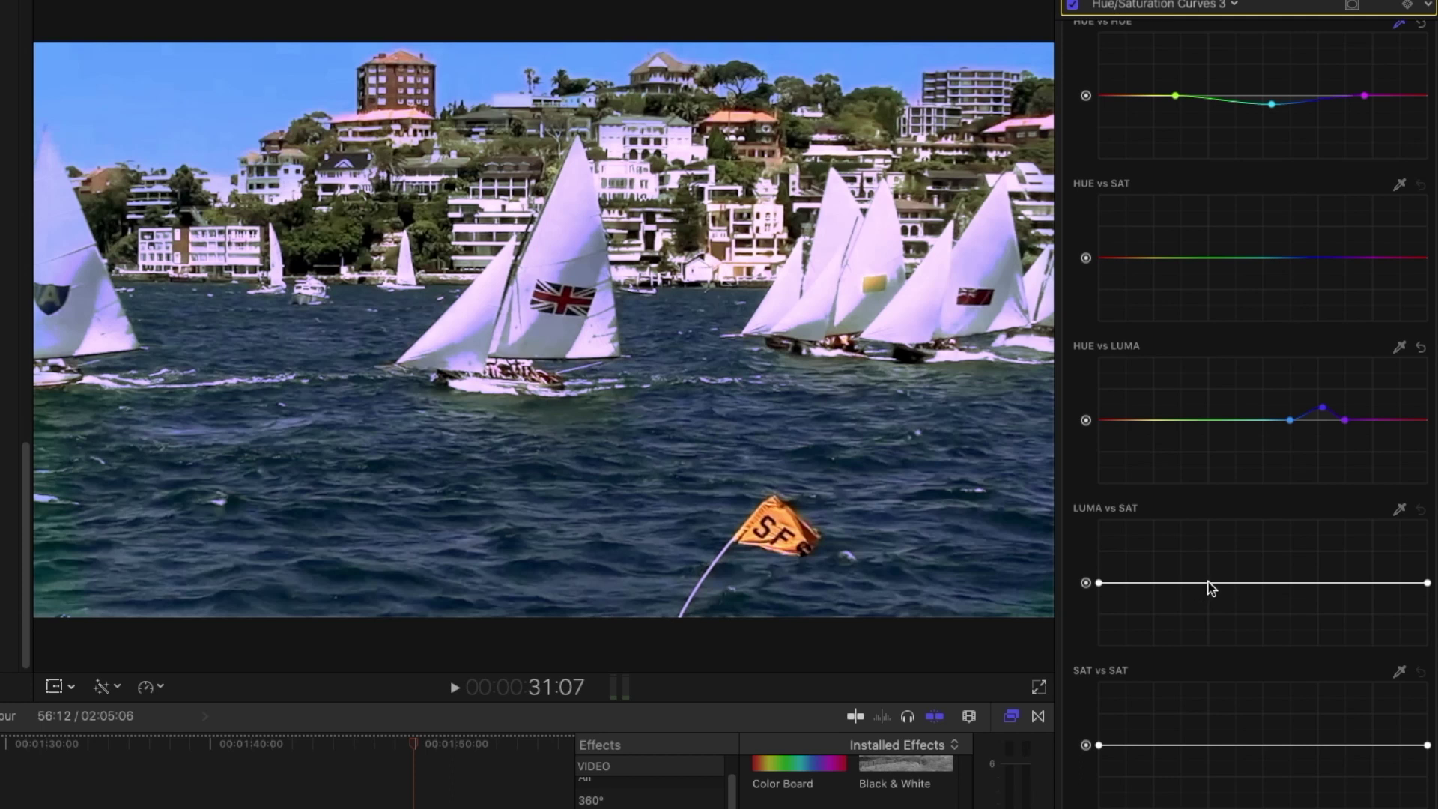
{"action": "left_click", "coordinate": [1400, 509]}
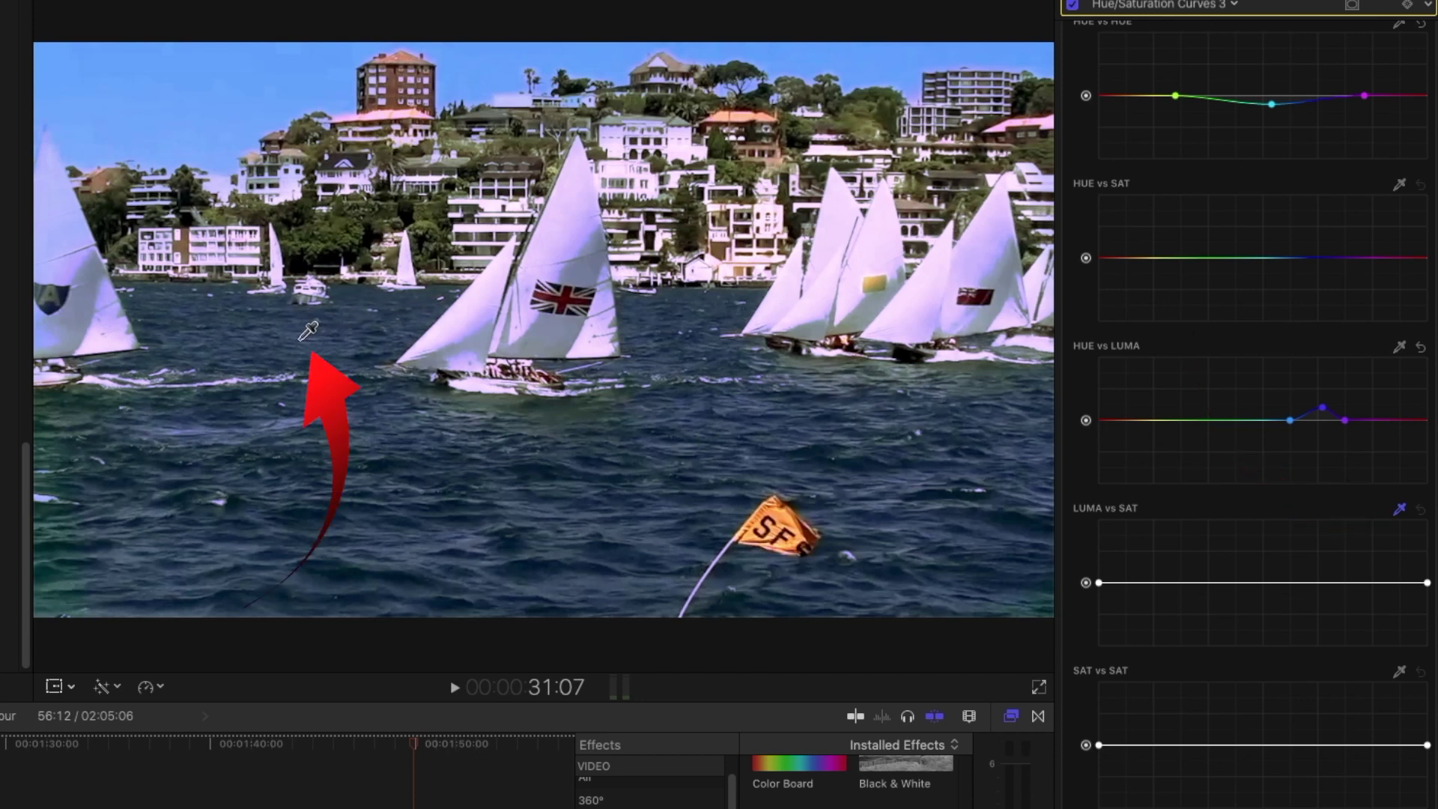
{"action": "left_click", "coordinate": [308, 328]}
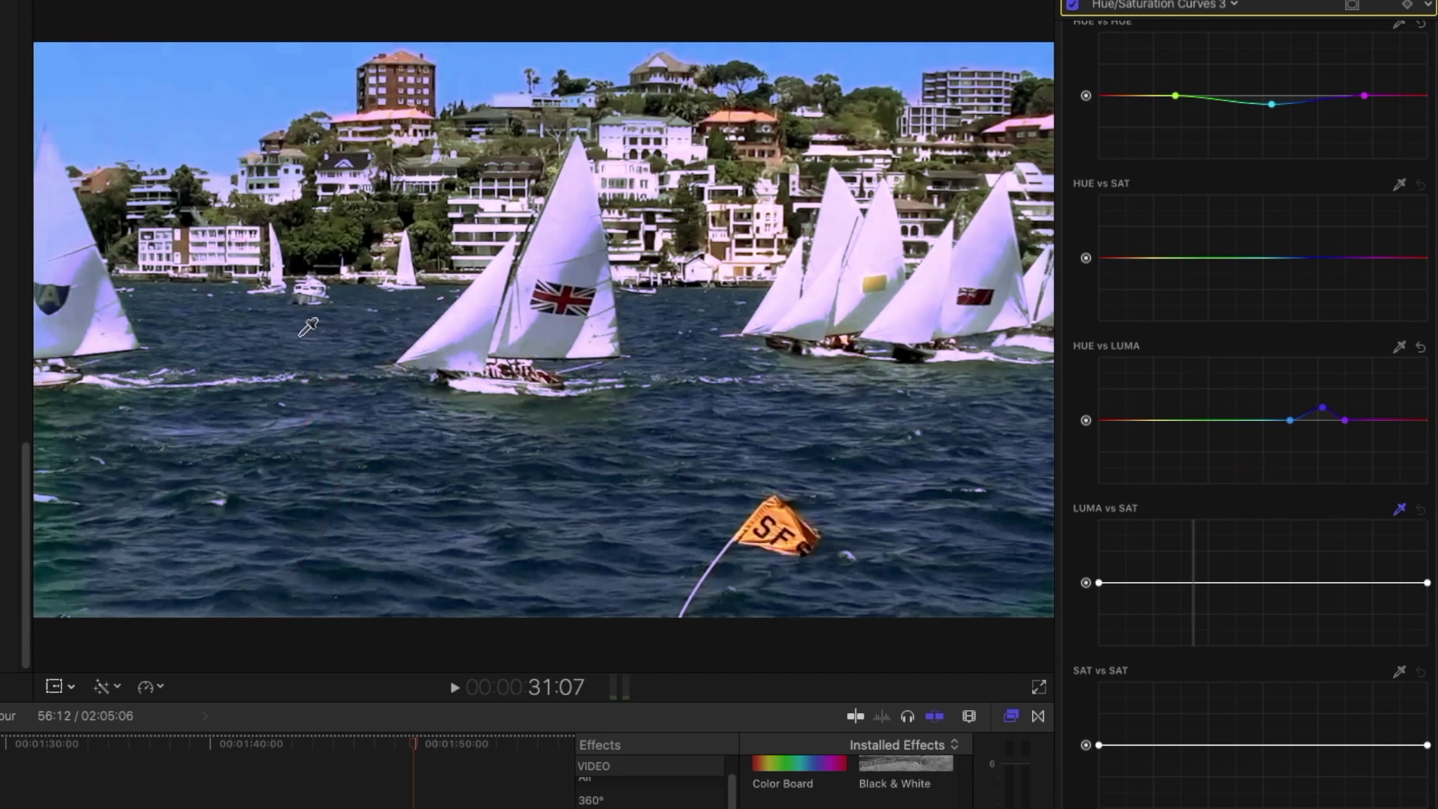
{"action": "left_click", "coordinate": [303, 330]}
{"action": "left_click_drag", "start_coordinate": [1208, 582], "coordinate": [1213, 537]}
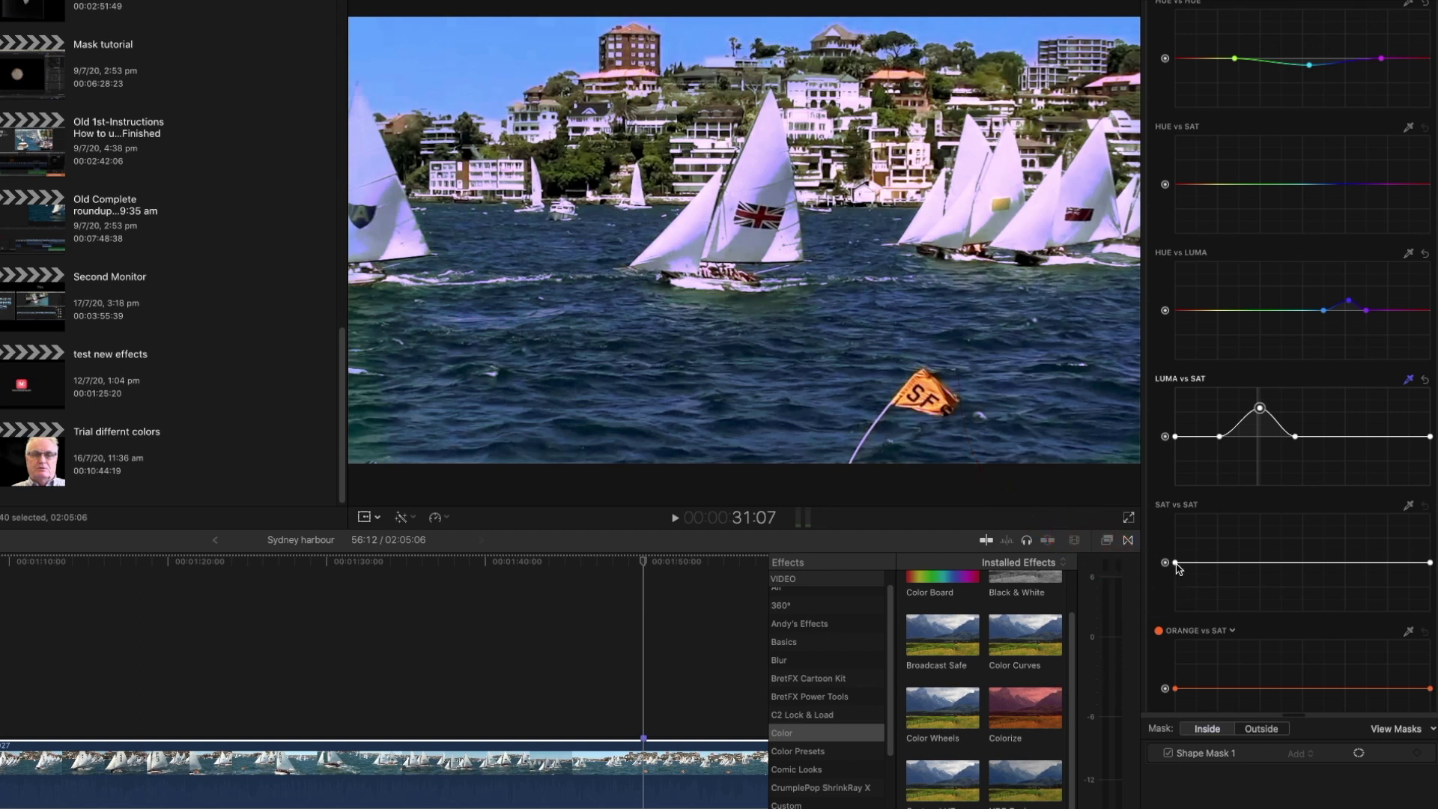
Make fine adjustments to the two end control points of the Sat vs Sat curve
{"action": "left_click", "coordinate": [1176, 568]}
{"action": "mouse_move", "coordinate": [1176, 564]}
{"action": "left_mouse_down"}
{"action": "mouse_move", "coordinate": [1176, 588]}
{"action": "mouse_move", "coordinate": [1178, 570]}
{"action": "left_mouse_up"}
{"action": "left_click_drag", "start_coordinate": [1178, 569], "coordinate": [1178, 564]}
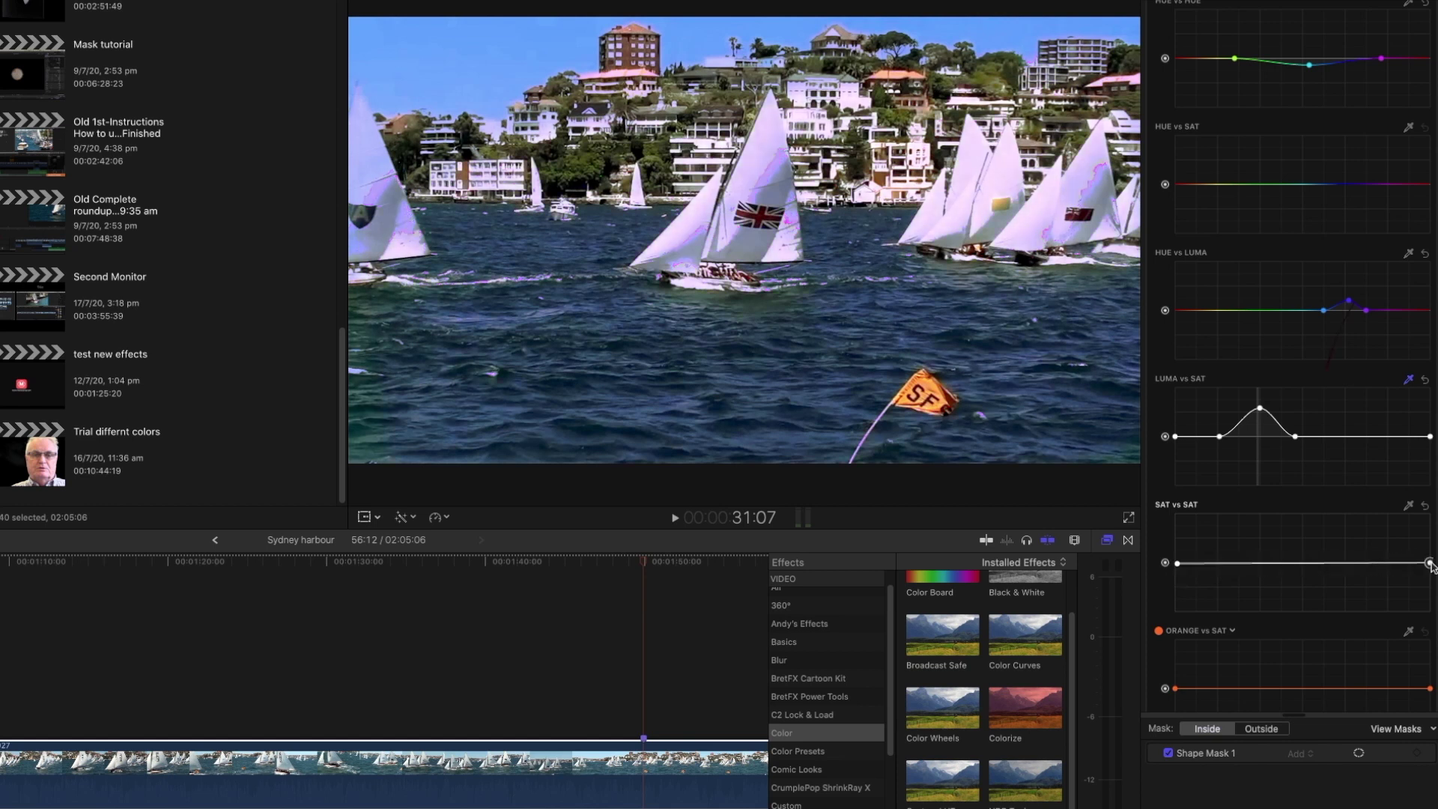
{"action": "left_click_drag", "start_coordinate": [1431, 567], "coordinate": [1429, 563]}
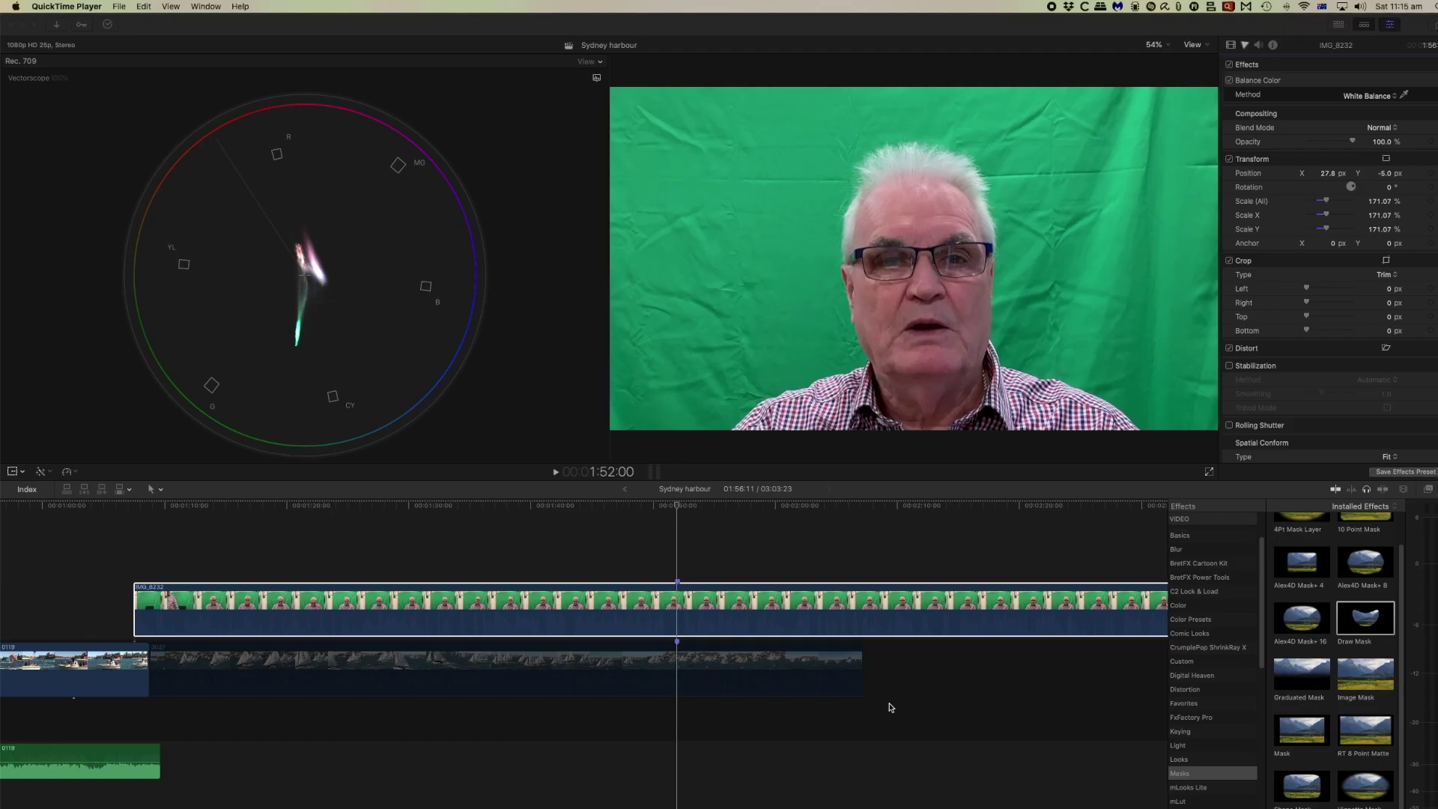
Check the display options of the Vectorscope for the green-screen clip
{"action": "left_click", "coordinate": [892, 707]}
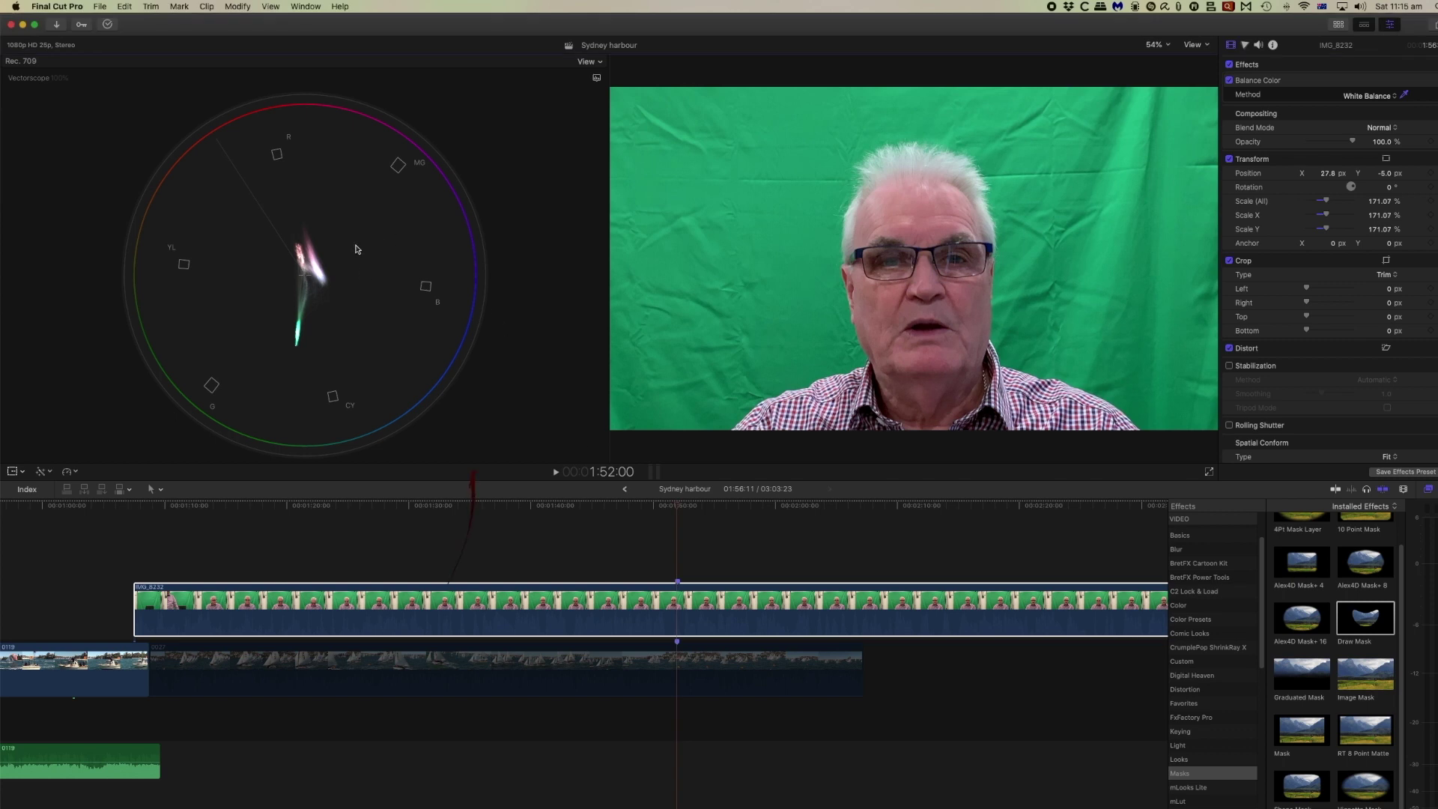
{"action": "left_click", "coordinate": [597, 78]}
{"action": "left_click", "coordinate": [621, 110]}
Apply the Draw Mask effect to clip IMG_8232 and draw a closed four-point mask around the man's forehead
{"action": "left_click_drag", "start_coordinate": [1360, 619], "coordinate": [678, 614]}
{"action": "left_click_drag", "start_coordinate": [881, 231], "coordinate": [878, 200]}
{"action": "left_click", "coordinate": [954, 225]}
{"action": "left_click", "coordinate": [946, 195]}
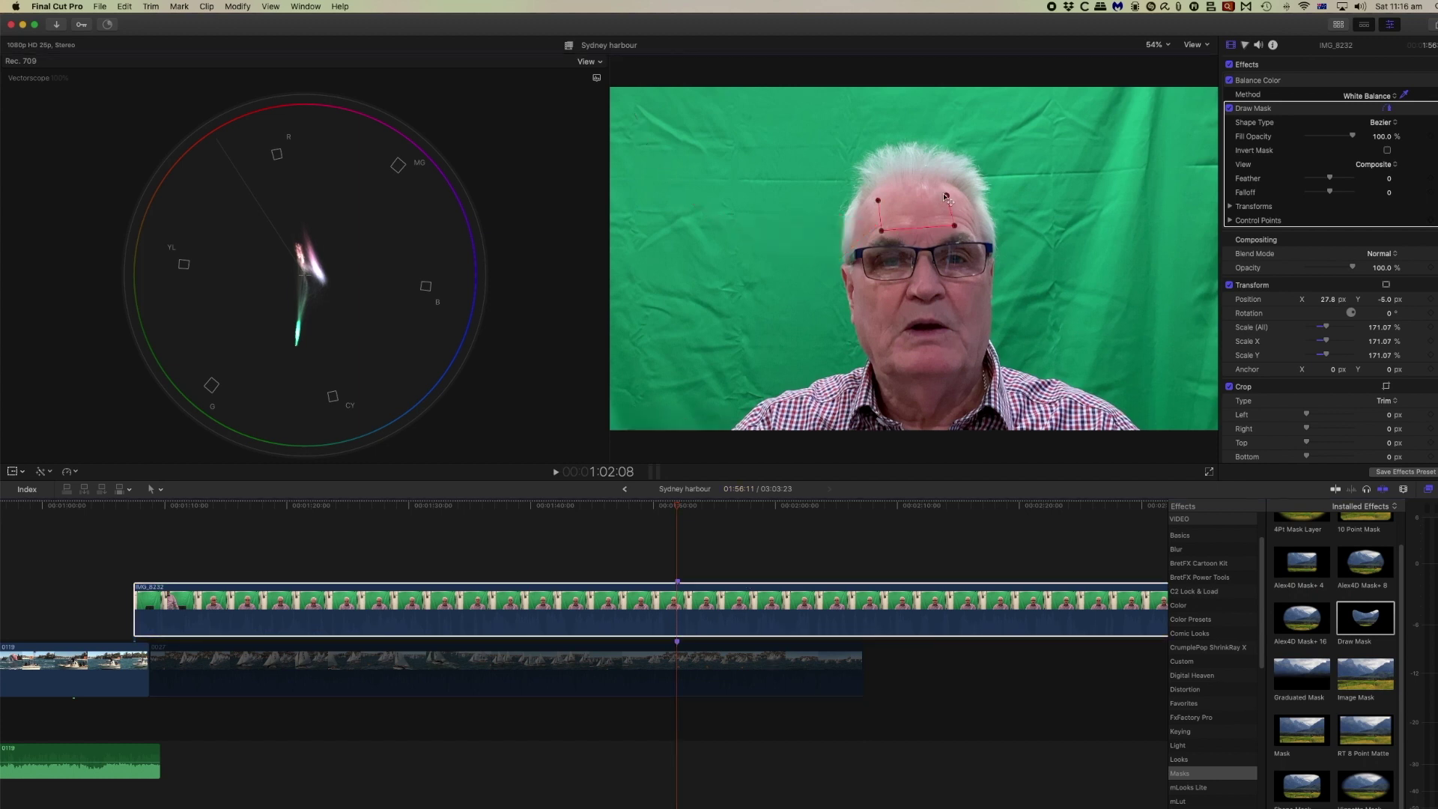
{"action": "left_click", "coordinate": [878, 201]}
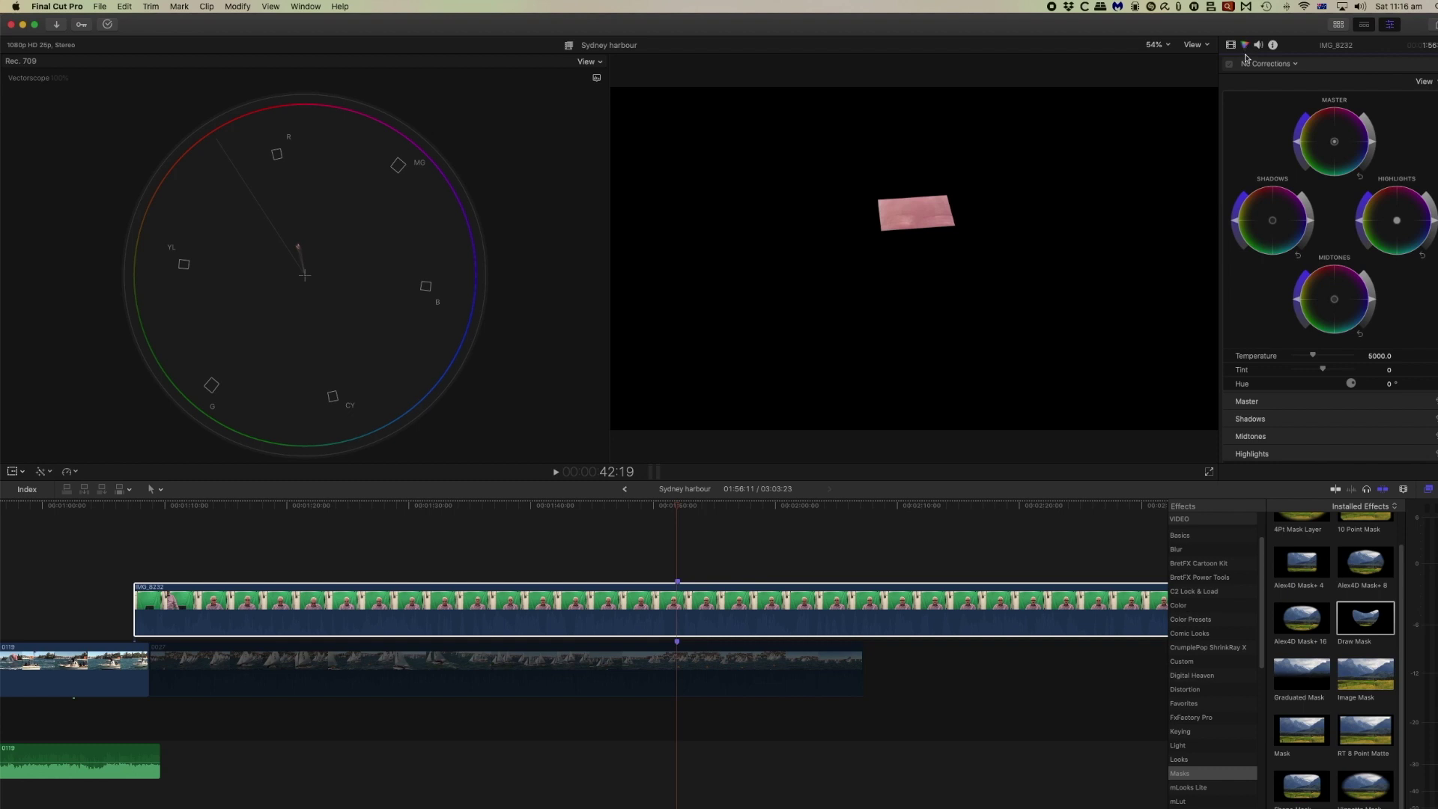
Add Hue/Saturation Curves to IMG_8232 and place a control point on the Orange vs Sat curve at the saturation sampled from the masked forehead
{"action": "left_click", "coordinate": [1297, 65]}
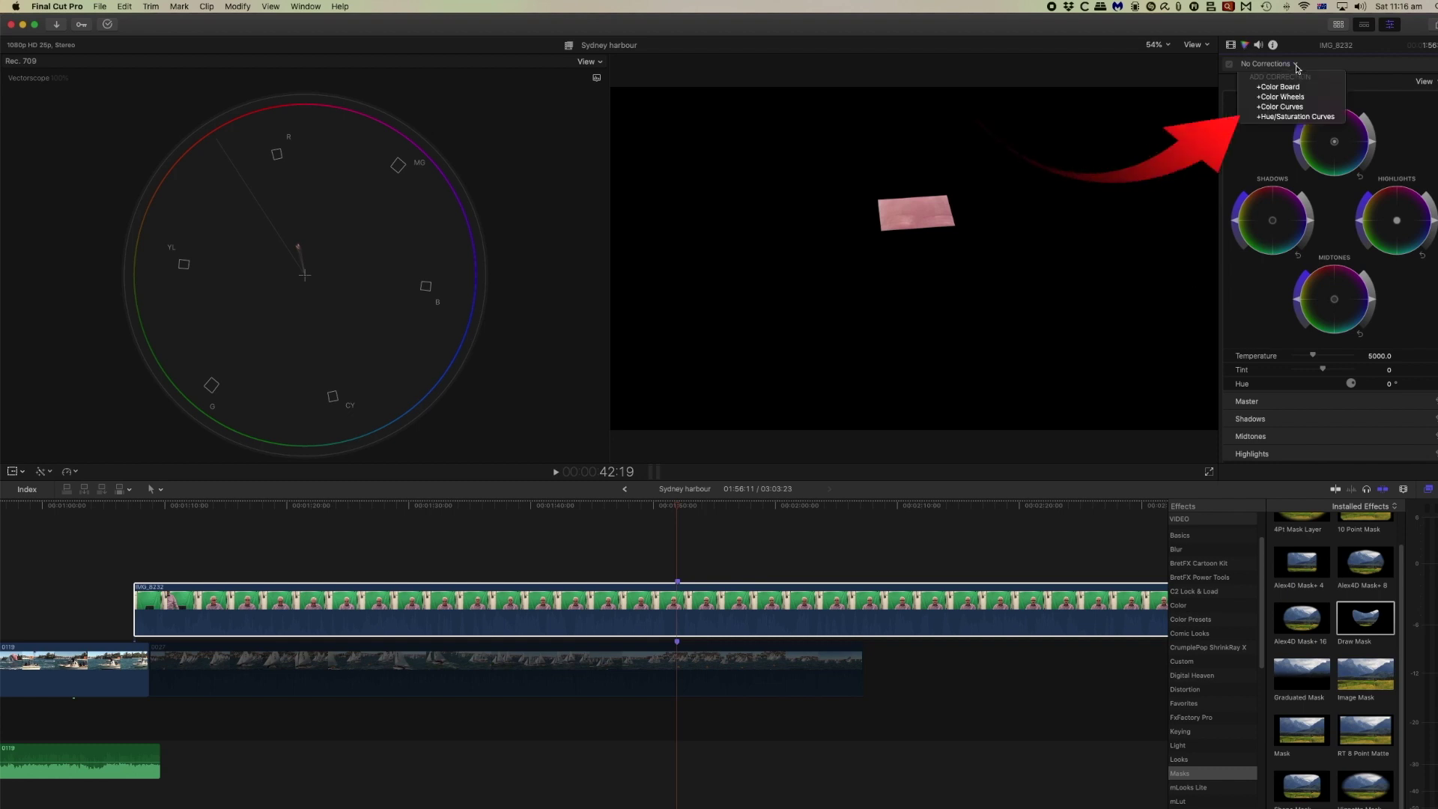
{"action": "left_click", "coordinate": [1294, 118]}
{"action": "scroll", "coordinate": [1354, 275], "scroll_direction": "down", "scroll_amount": 10}
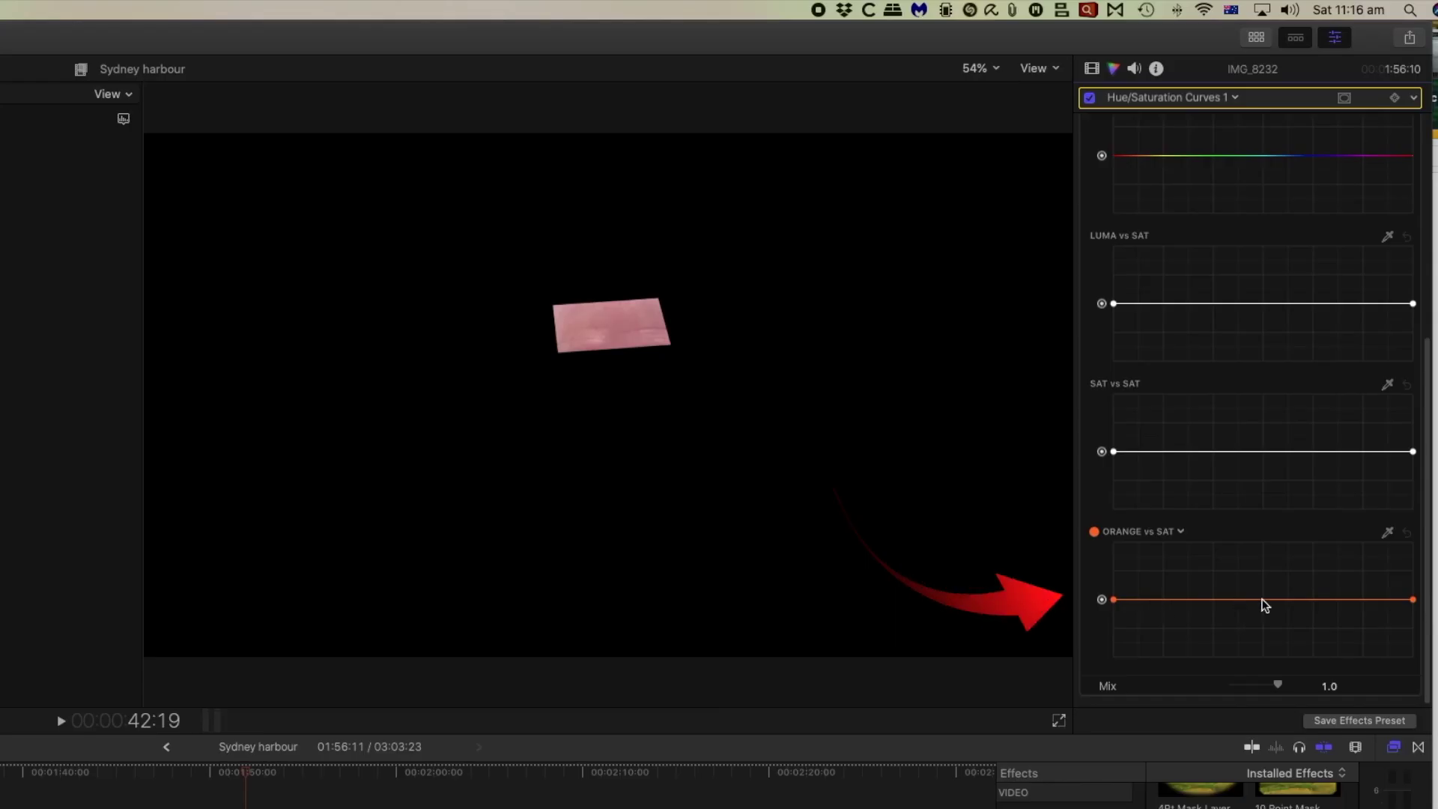
{"action": "left_click", "coordinate": [1387, 532]}
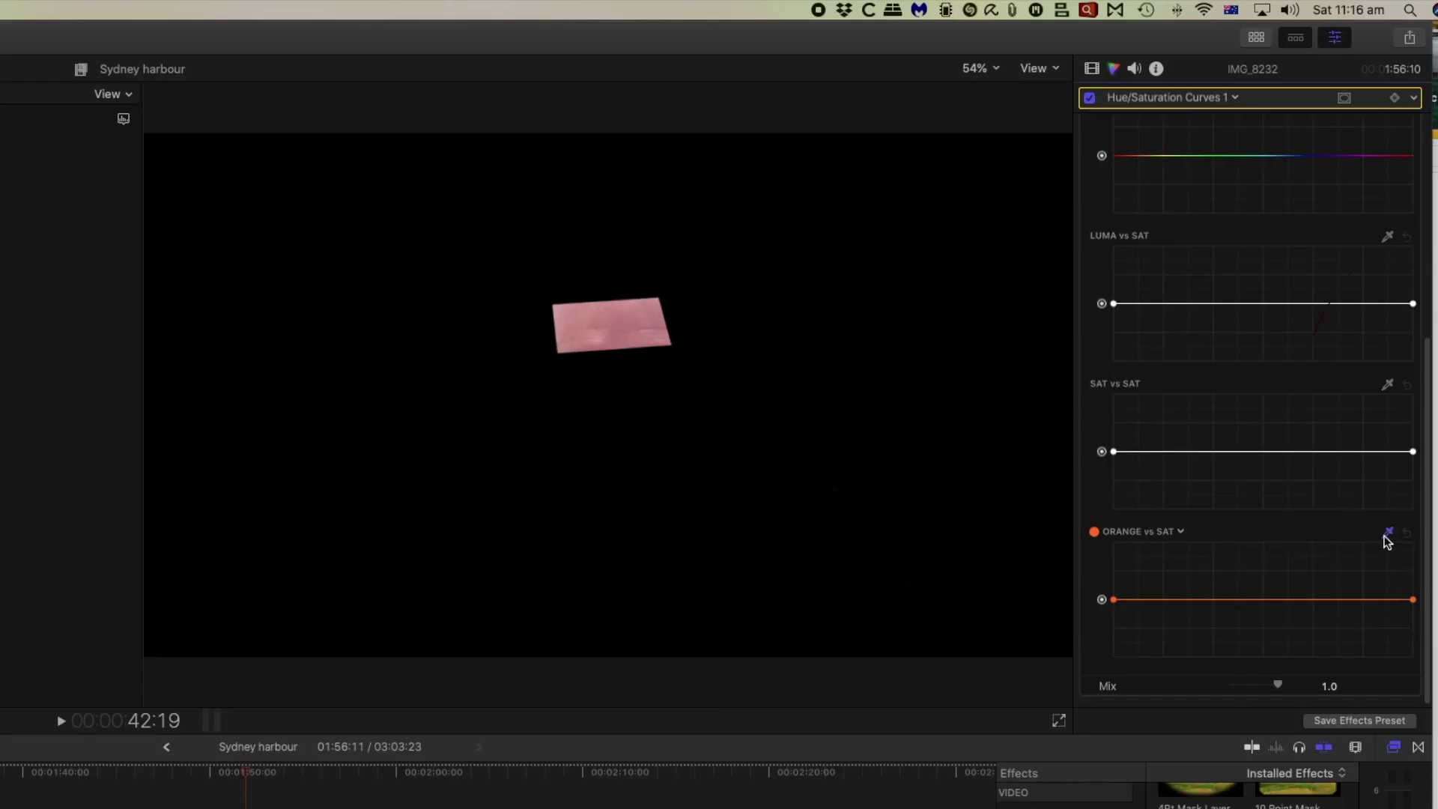
{"action": "left_click", "coordinate": [607, 324]}
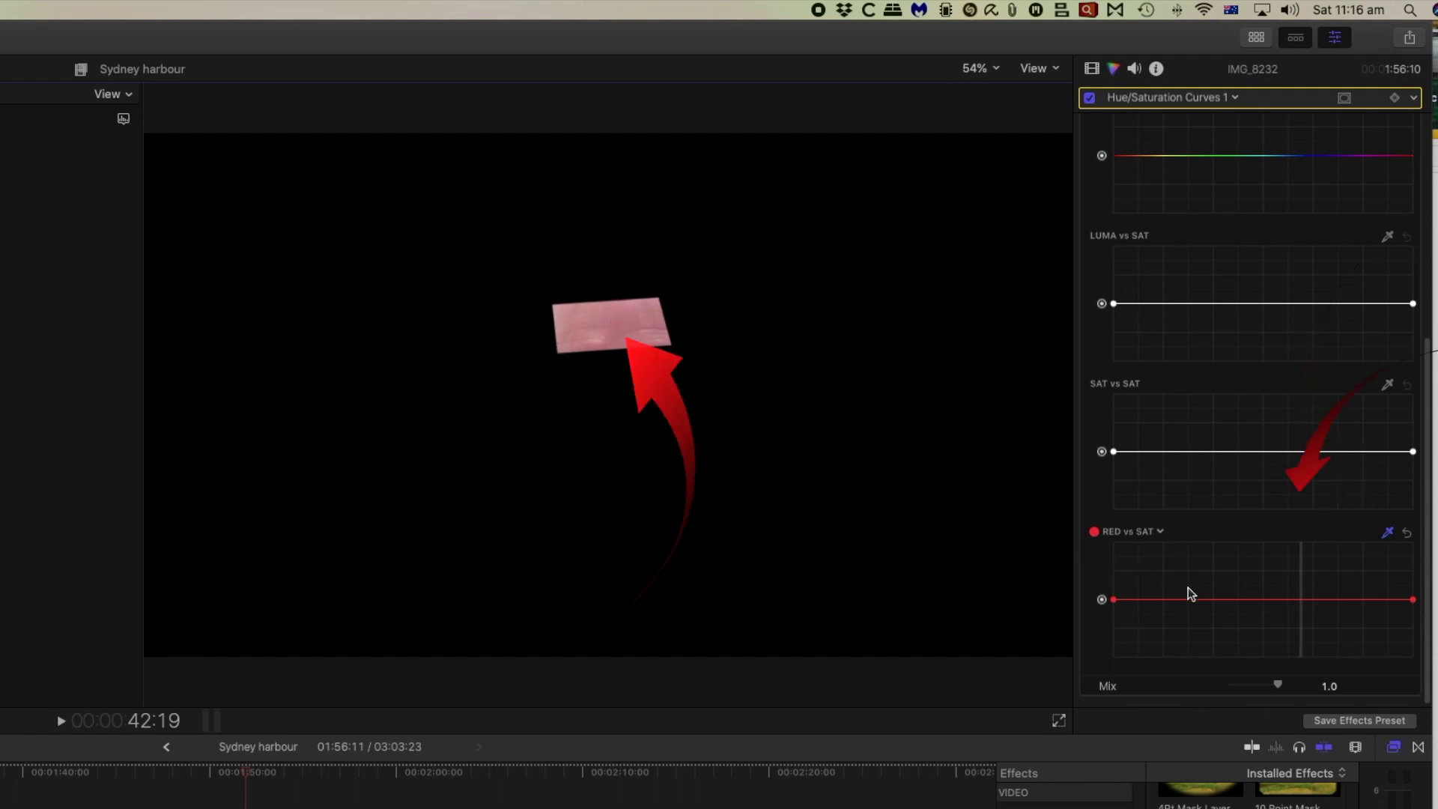
{"action": "left_click", "coordinate": [1305, 600]}
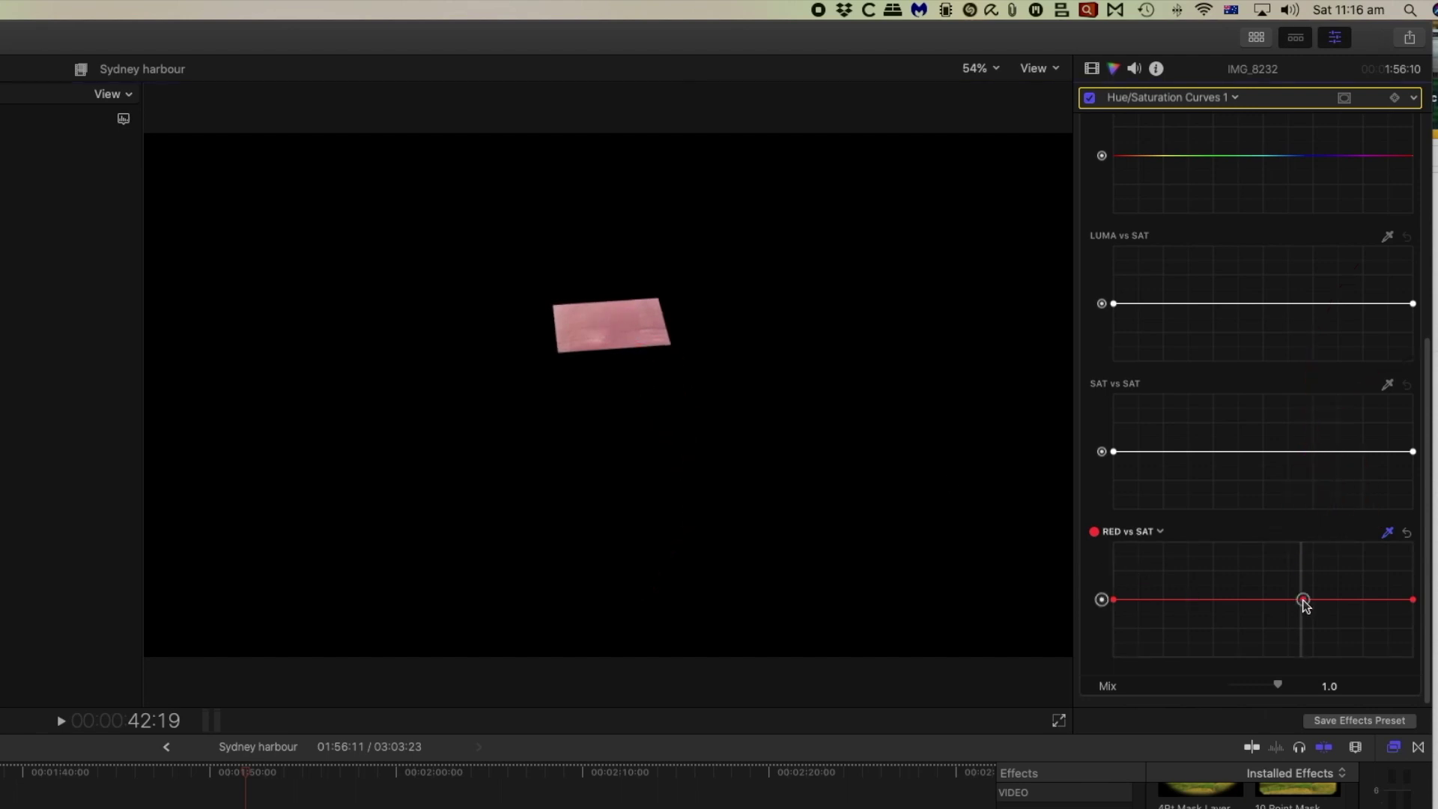
{"action": "left_click_drag", "start_coordinate": [1304, 600], "coordinate": [1304, 600]}
Sample the masked forehead for the Hue vs Hue curve and shift its red control point until the Vectorscope trace follows the skin tone line
{"action": "scroll", "coordinate": [1252, 427], "scroll_direction": "up", "scroll_amount": 5}
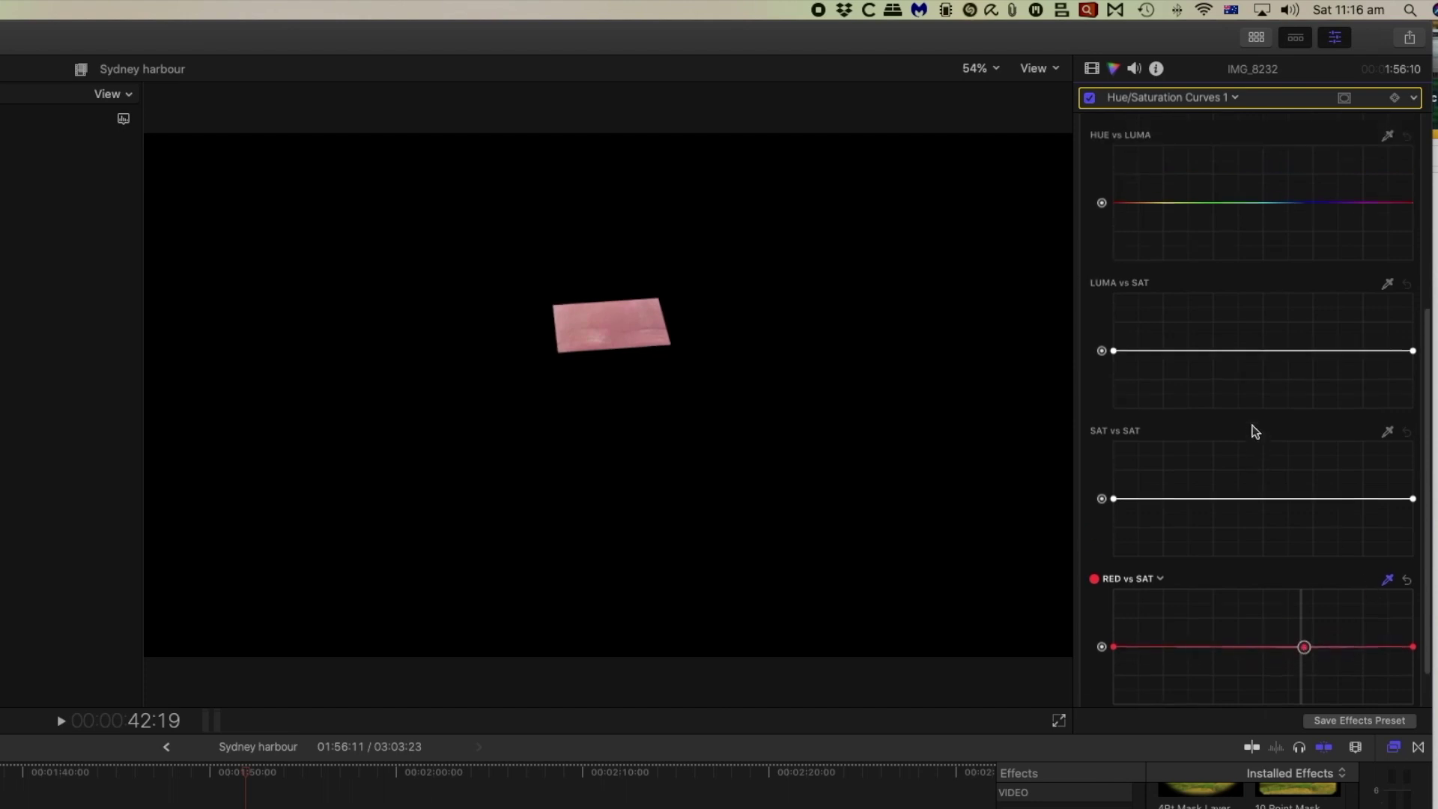
{"action": "scroll", "coordinate": [1251, 430], "scroll_direction": "up", "scroll_amount": 4}
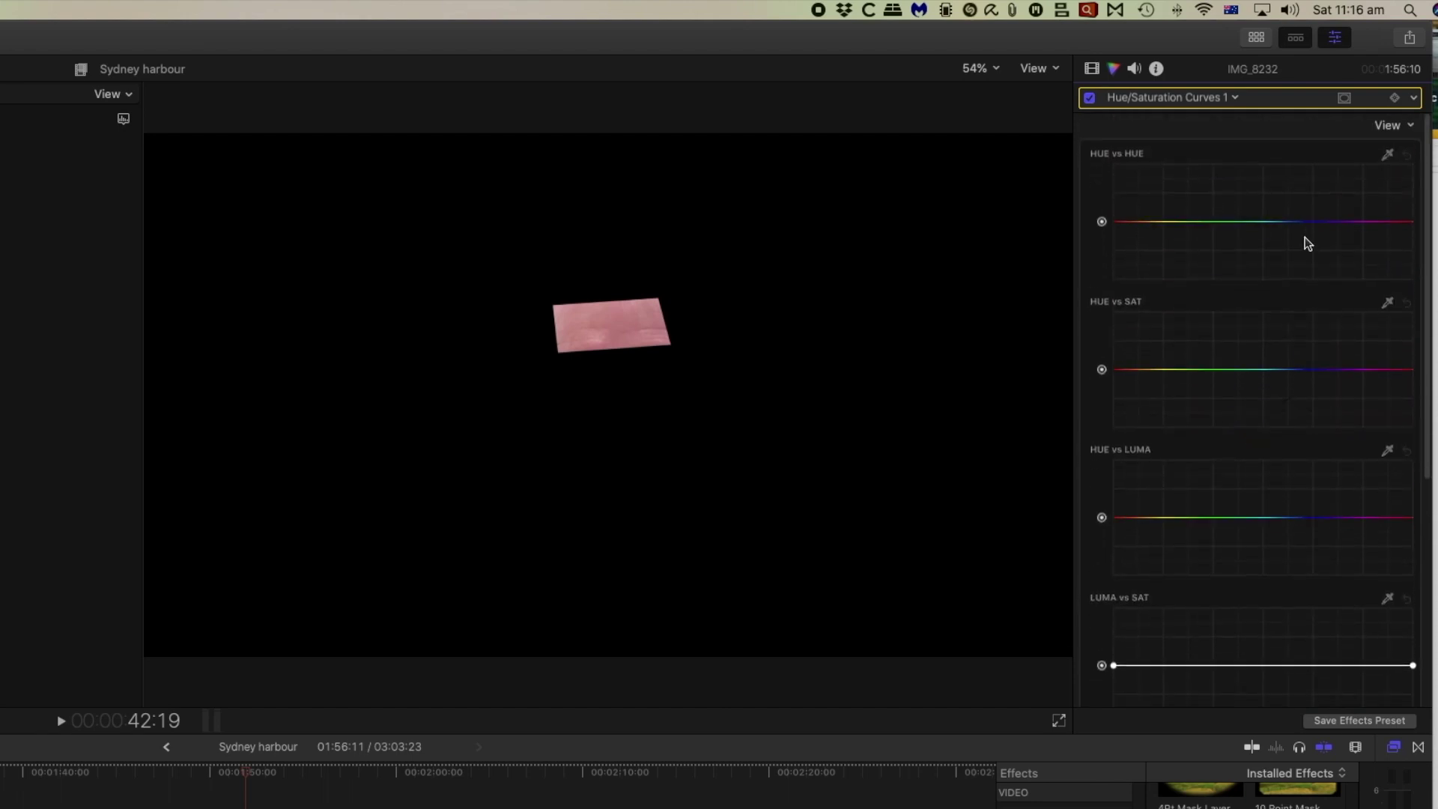
{"action": "left_click", "coordinate": [1388, 154]}
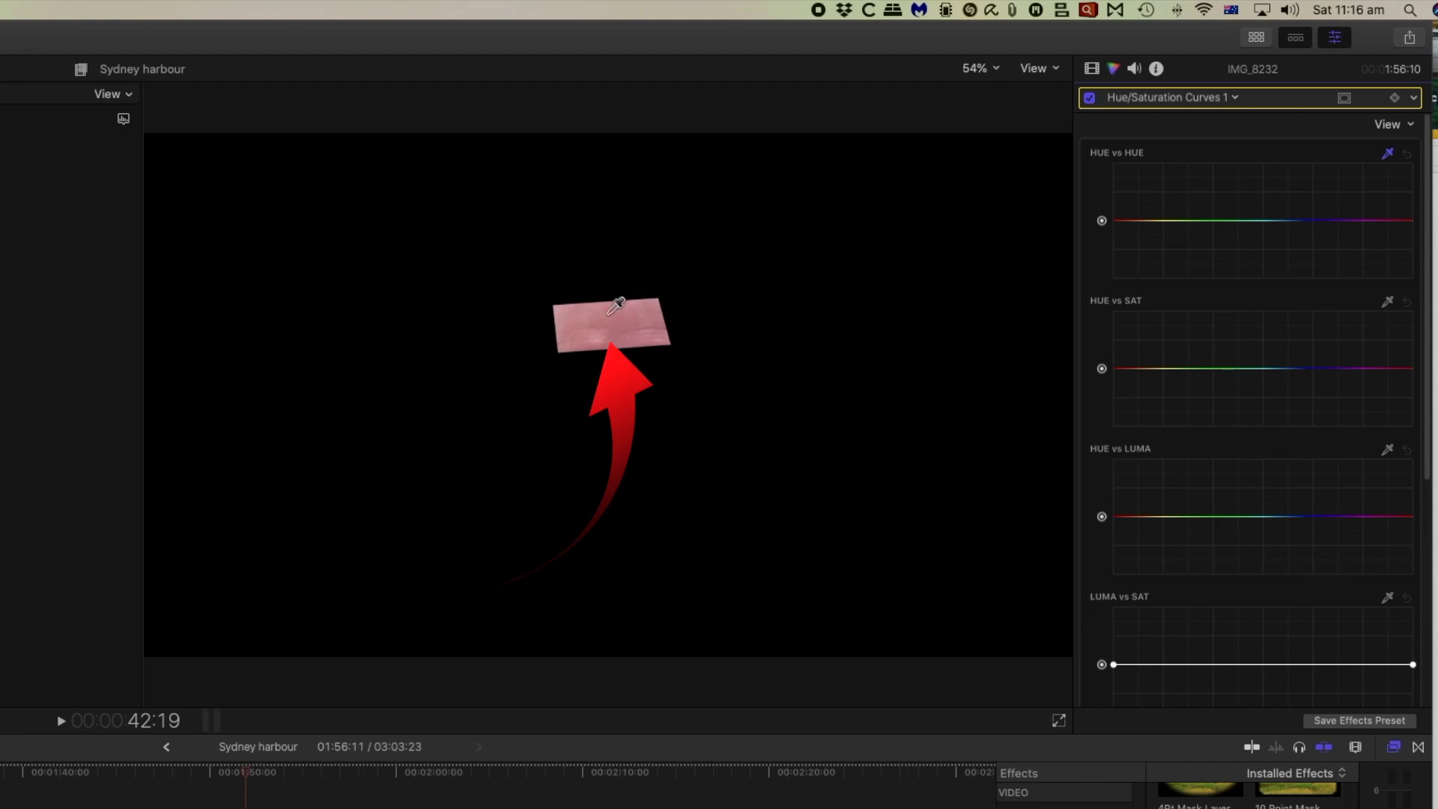
{"action": "left_click", "coordinate": [595, 318]}
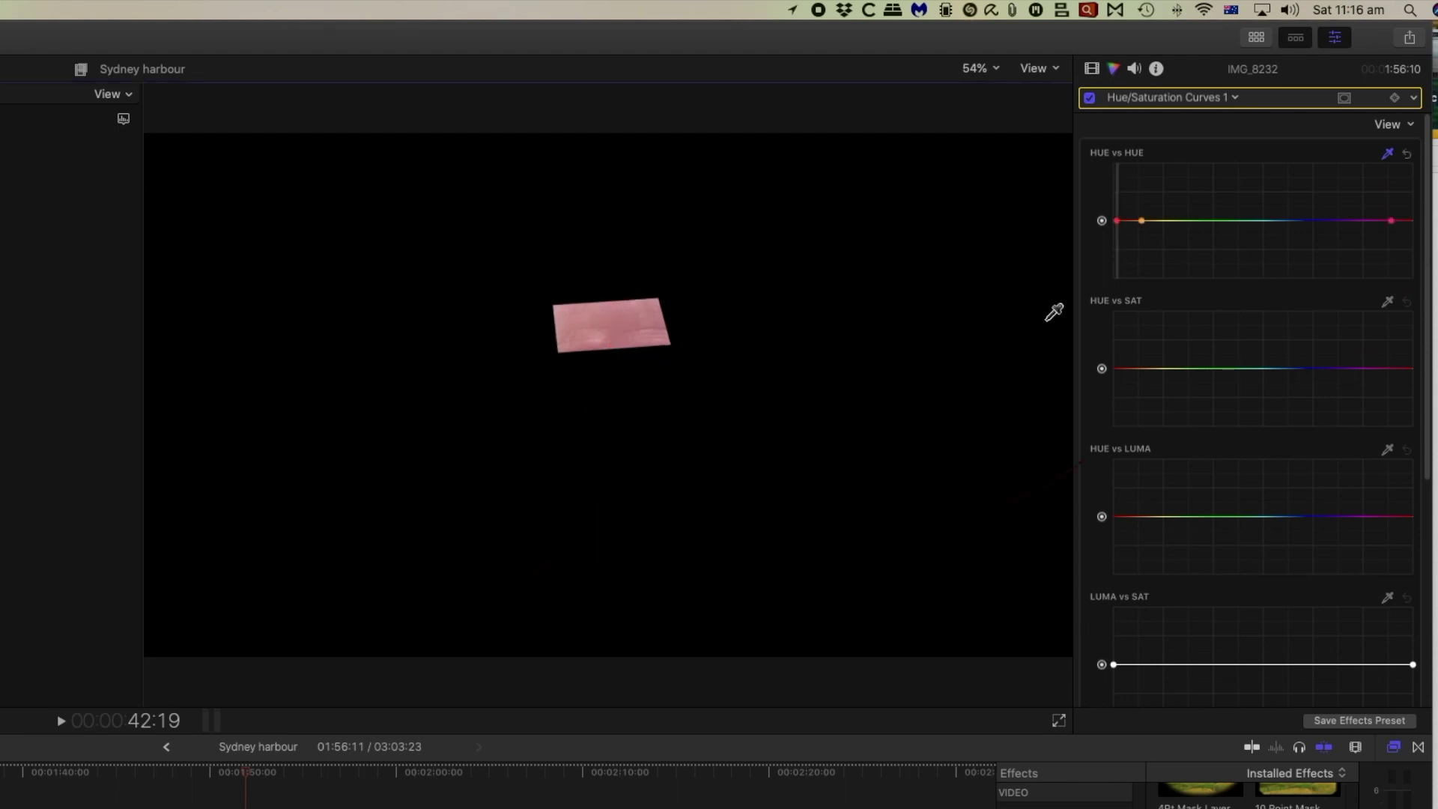
{"action": "left_click_drag", "start_coordinate": [1120, 227], "coordinate": [1119, 223]}
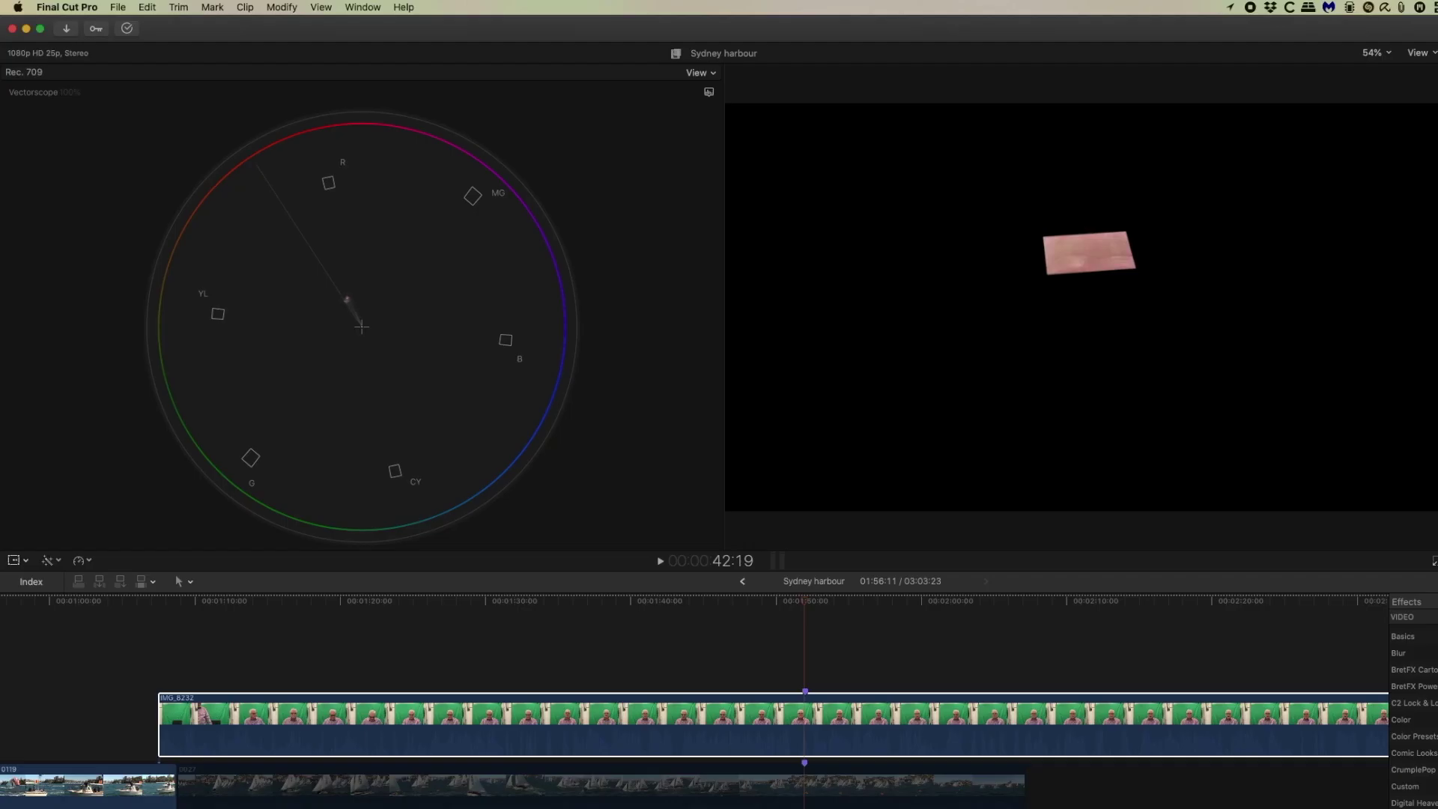